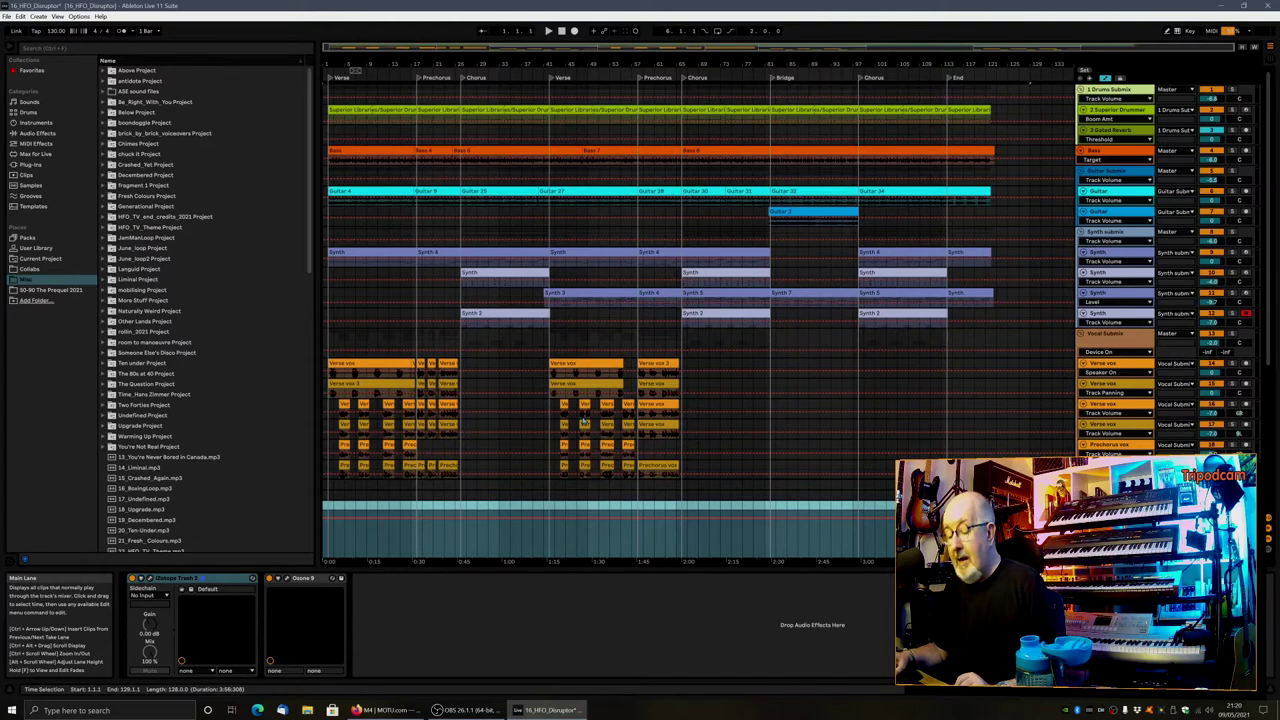
- Play the song from the start and view the Vocoder V plugin on the record-armed Synth track
{"action": "left_click", "coordinate": [512, 87]}
{"action": "key", "text": "space"}
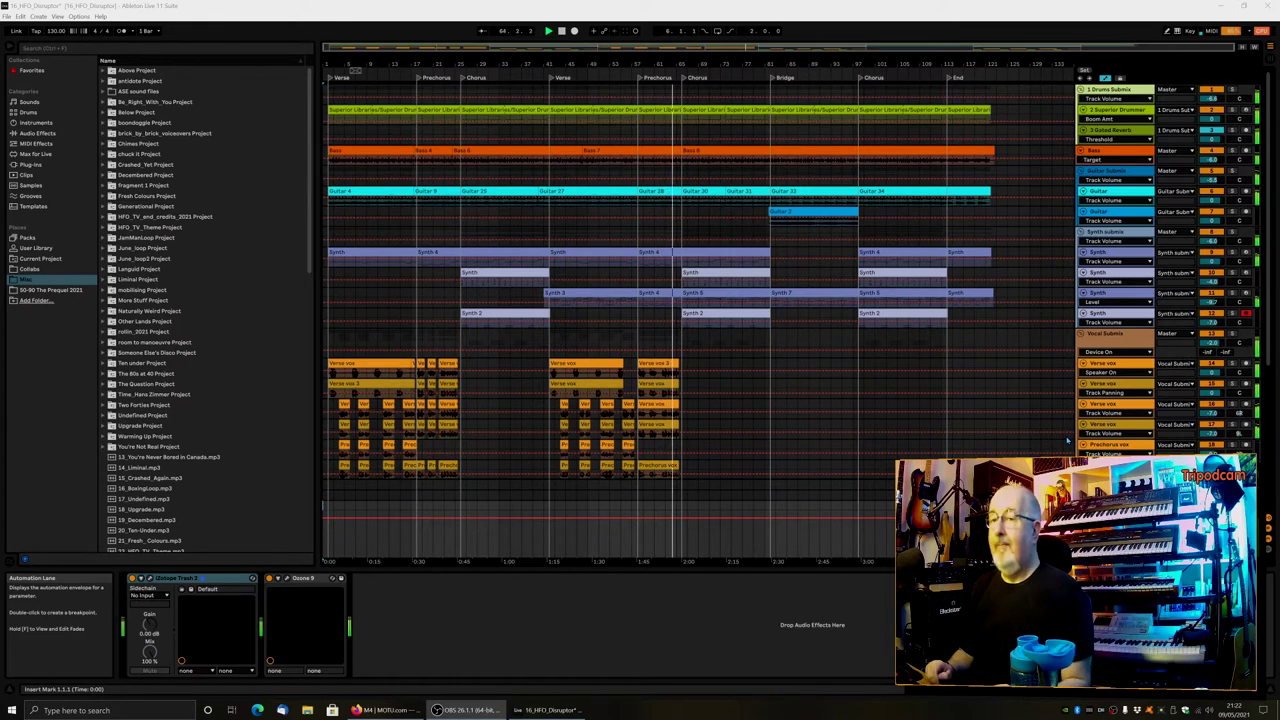
{"action": "left_click", "coordinate": [1116, 315]}
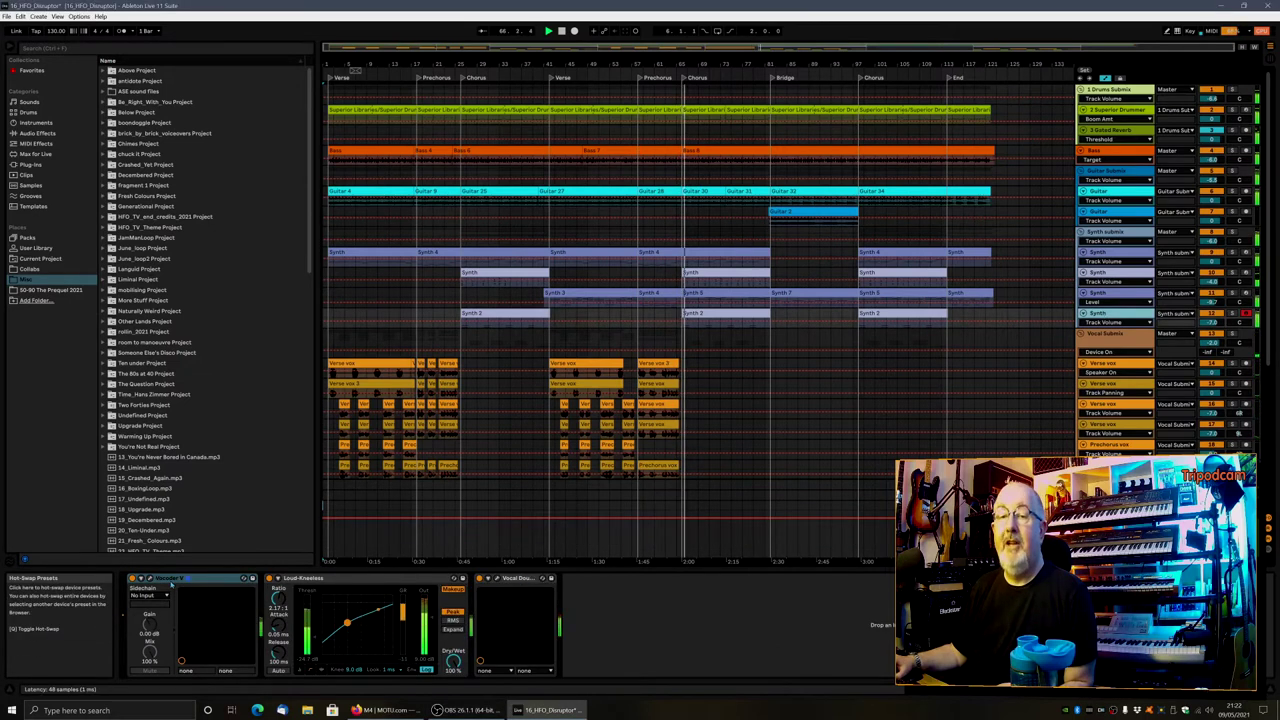
{"action": "left_click", "coordinate": [243, 579]}
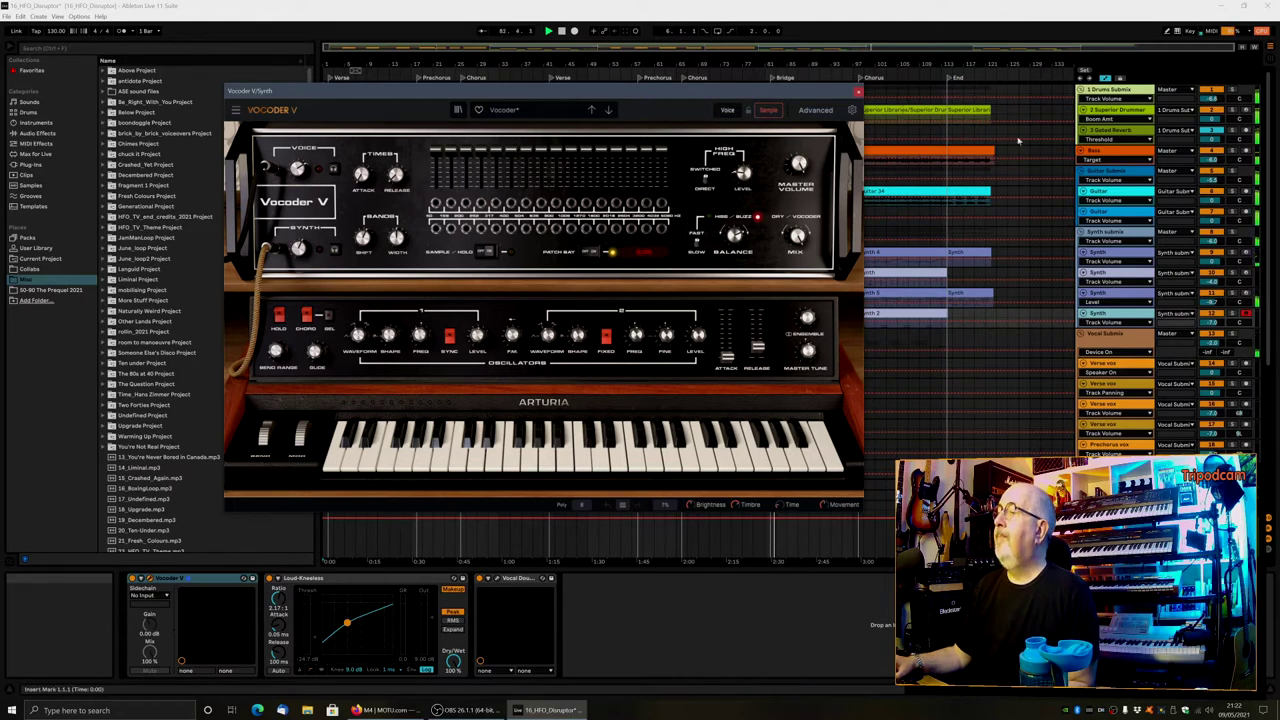
{"action": "left_click", "coordinate": [858, 91]}
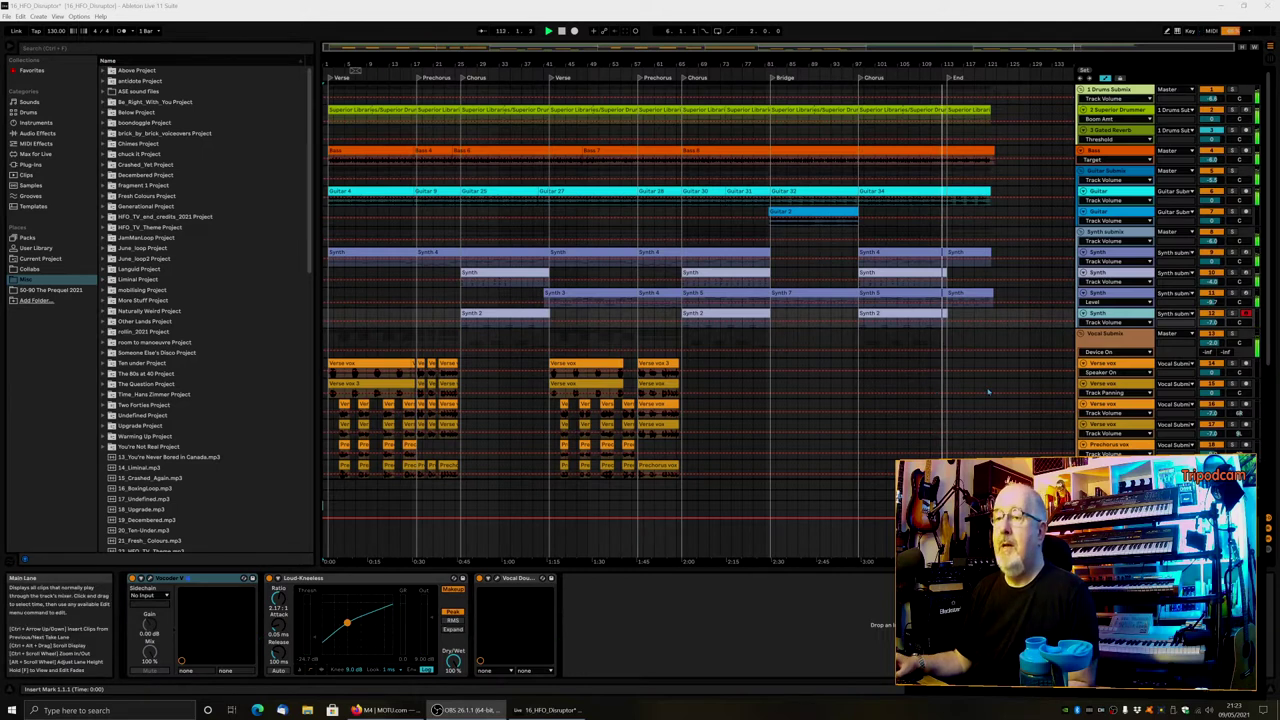
- Stop playback and inspect the Komplete Kontrol FM8 instrument with the Dirty Poly preset on the second Synth track
{"action": "scroll", "coordinate": [988, 392], "scroll_direction": "down", "scroll_amount": 8}
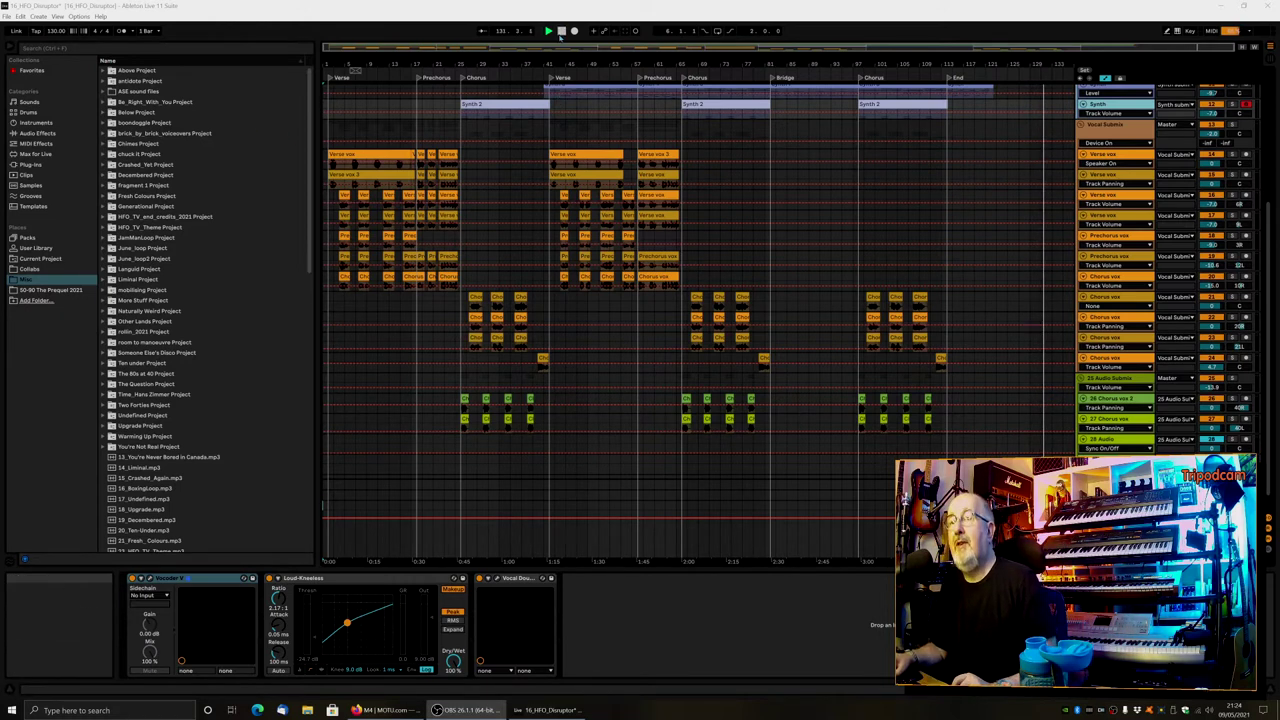
{"action": "left_click", "coordinate": [561, 32]}
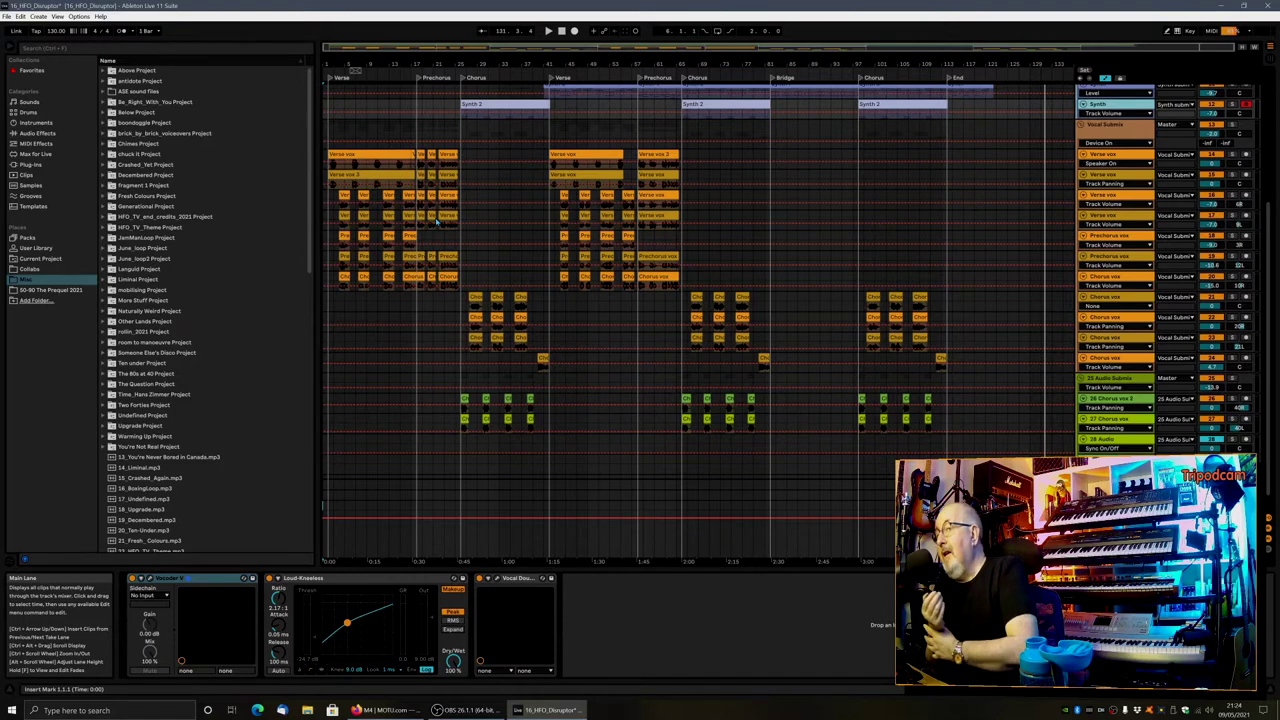
{"action": "scroll", "coordinate": [430, 222], "scroll_direction": "up", "scroll_amount": 8}
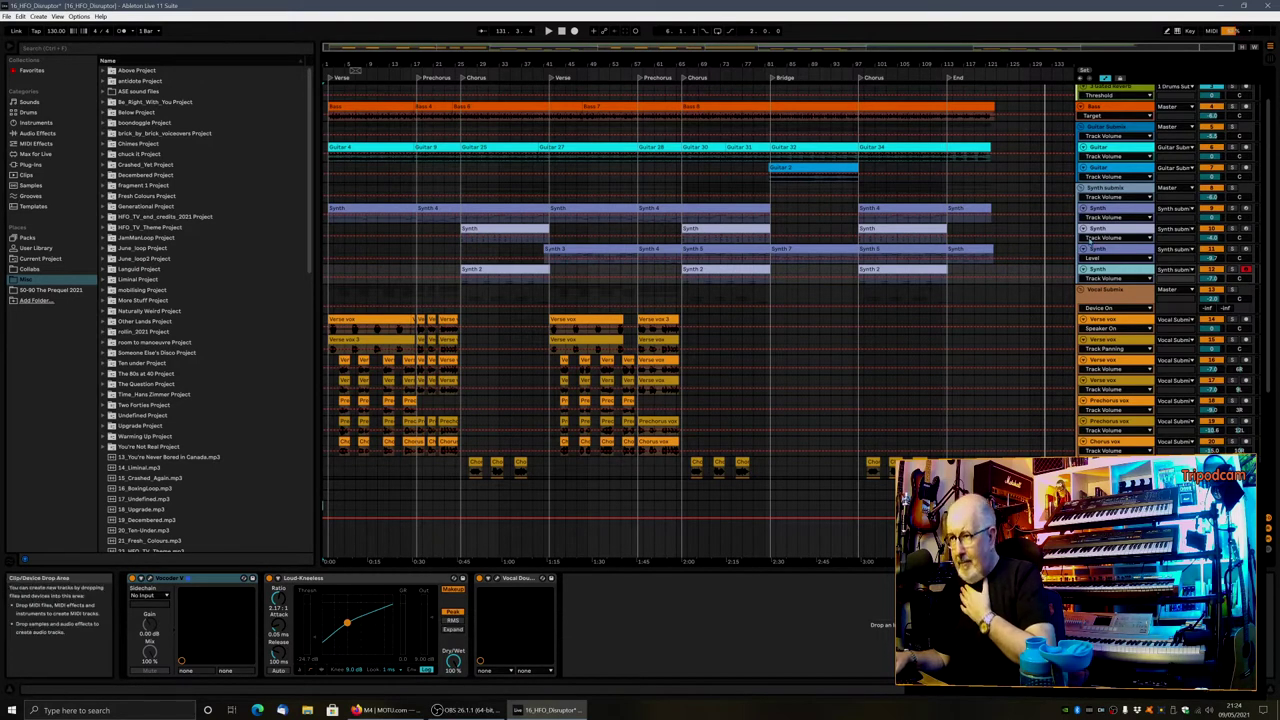
{"action": "left_click", "coordinate": [1088, 238]}
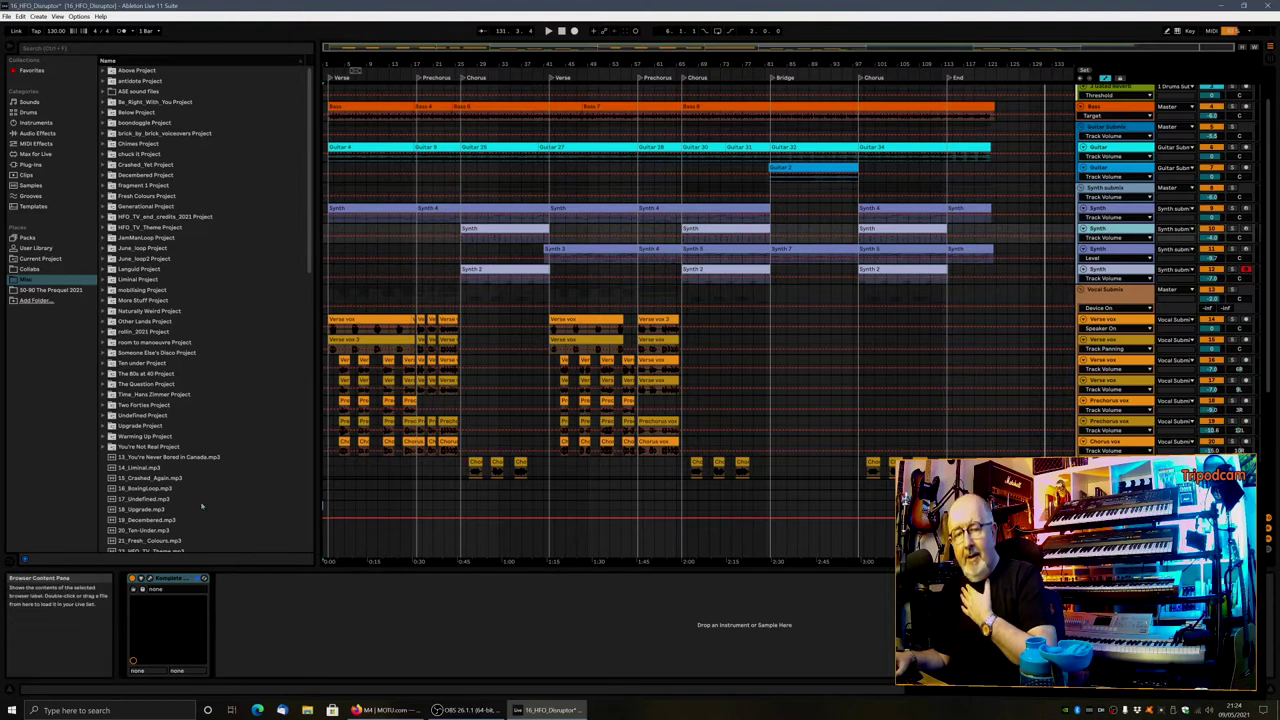
{"action": "left_click", "coordinate": [141, 580]}
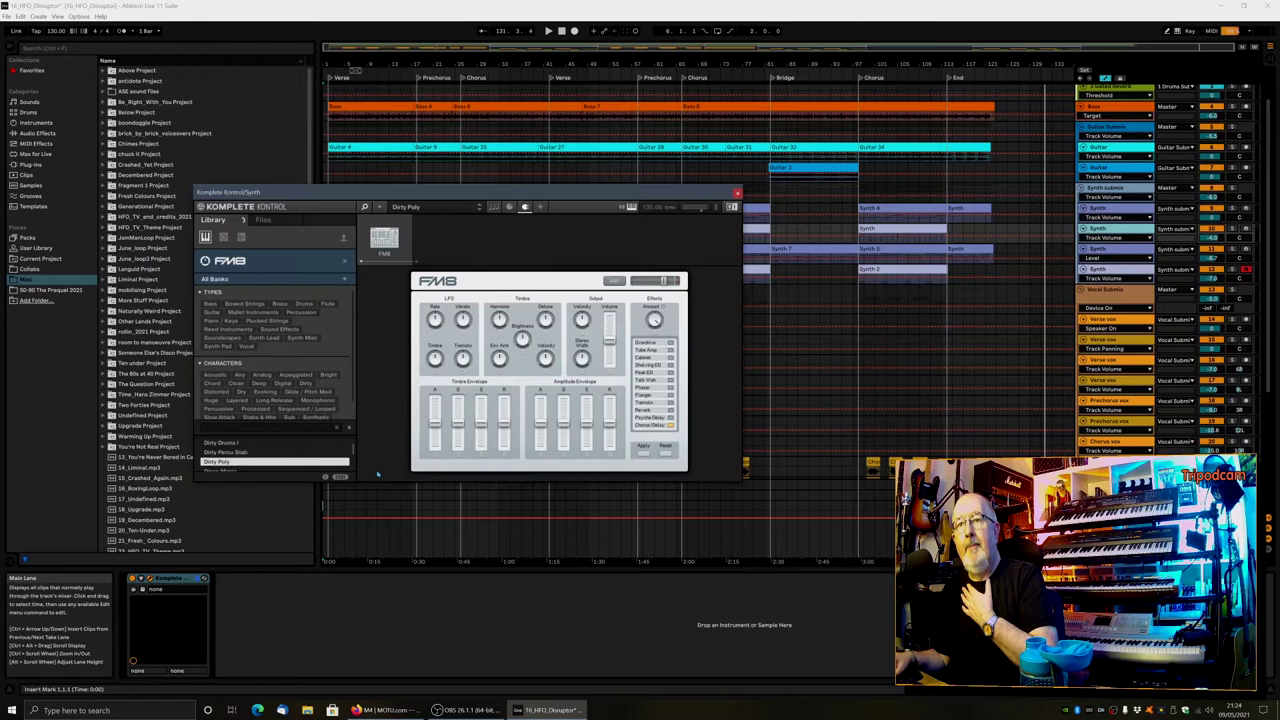
{"action": "left_click", "coordinate": [737, 193]}
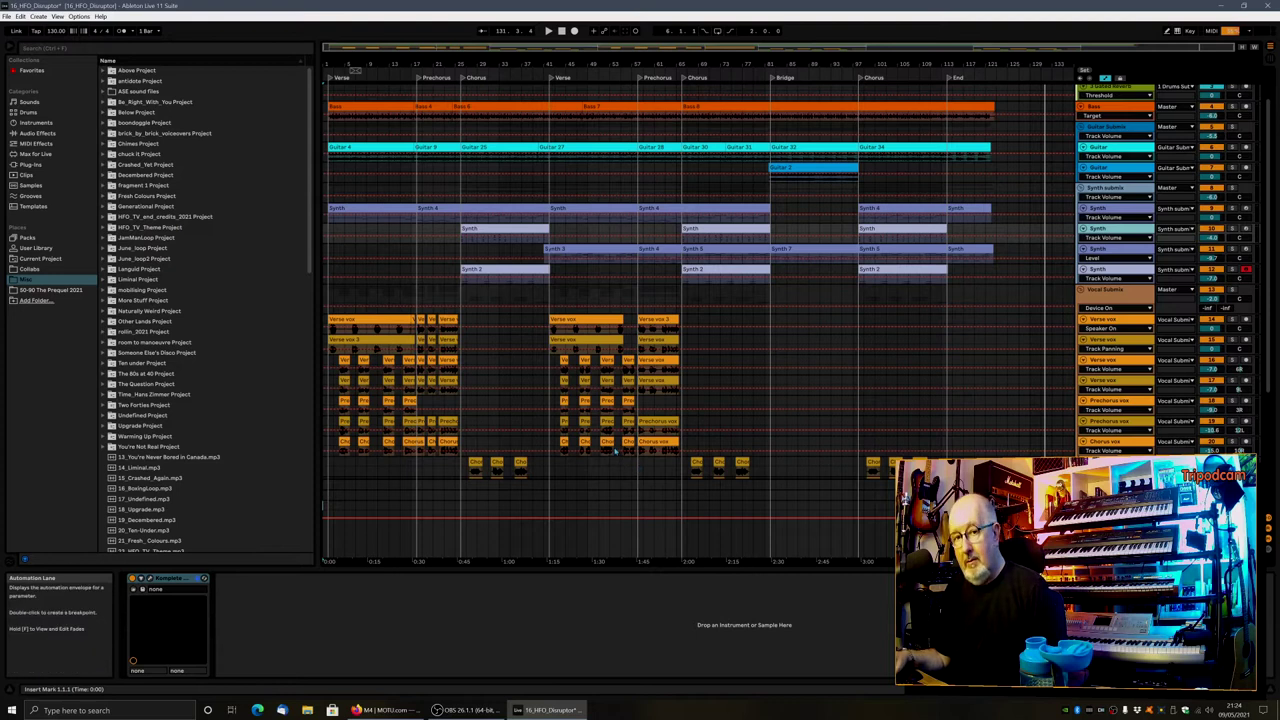
- Select the time range from 1.1.1 to 123.1.1 in the master track at the bottom of the arrangement
{"action": "scroll", "coordinate": [654, 422], "scroll_direction": "down", "scroll_amount": 6}
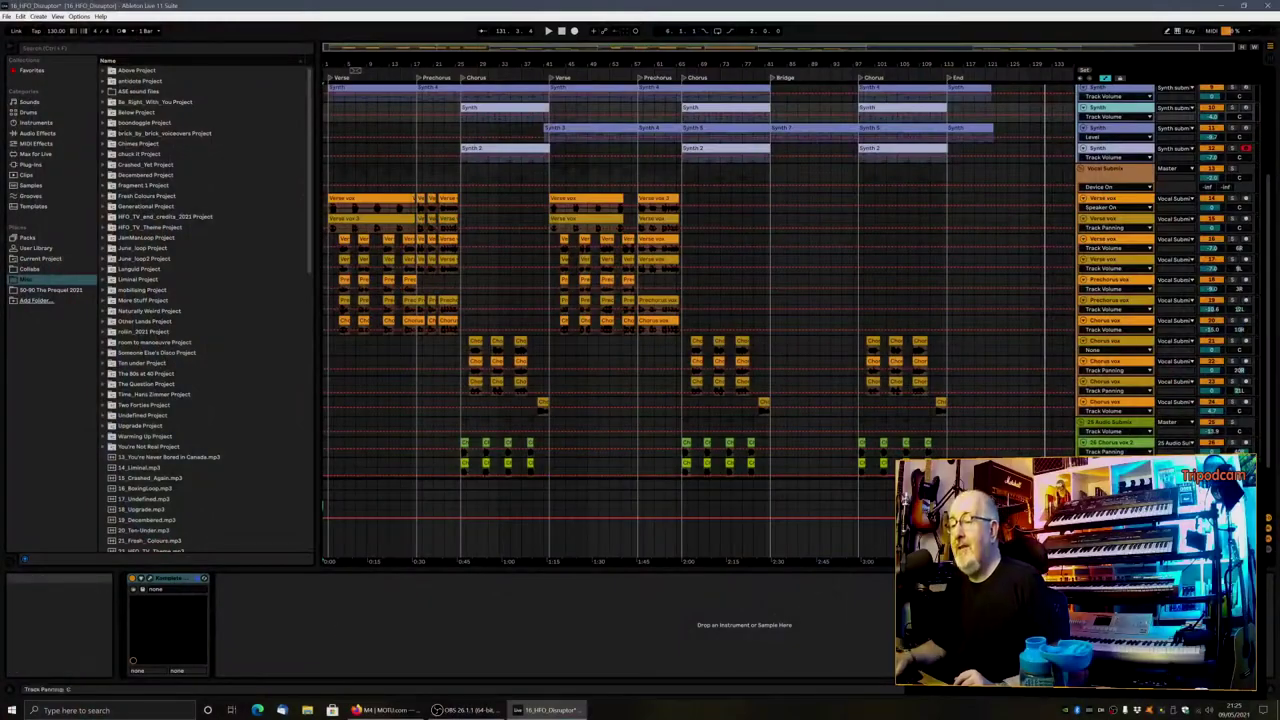
{"action": "left_click", "coordinate": [1115, 168]}
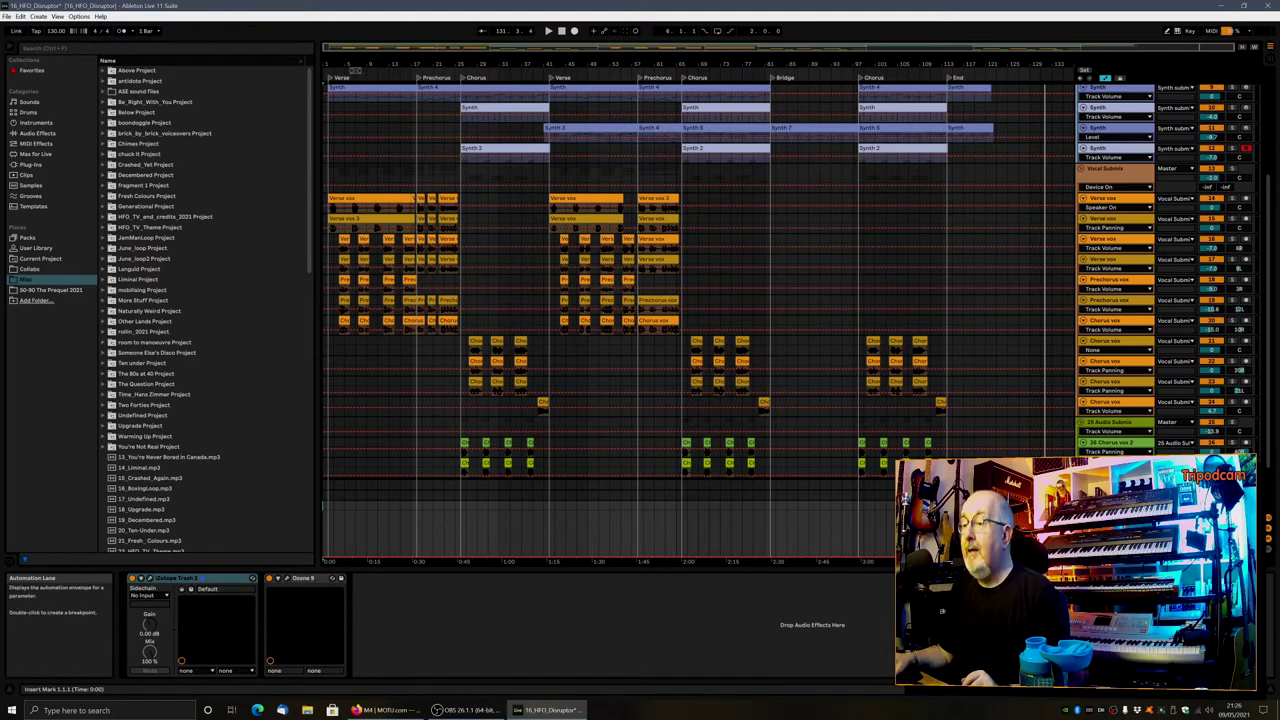
{"action": "left_click_drag", "start_coordinate": [960, 535], "coordinate": [312, 547]}
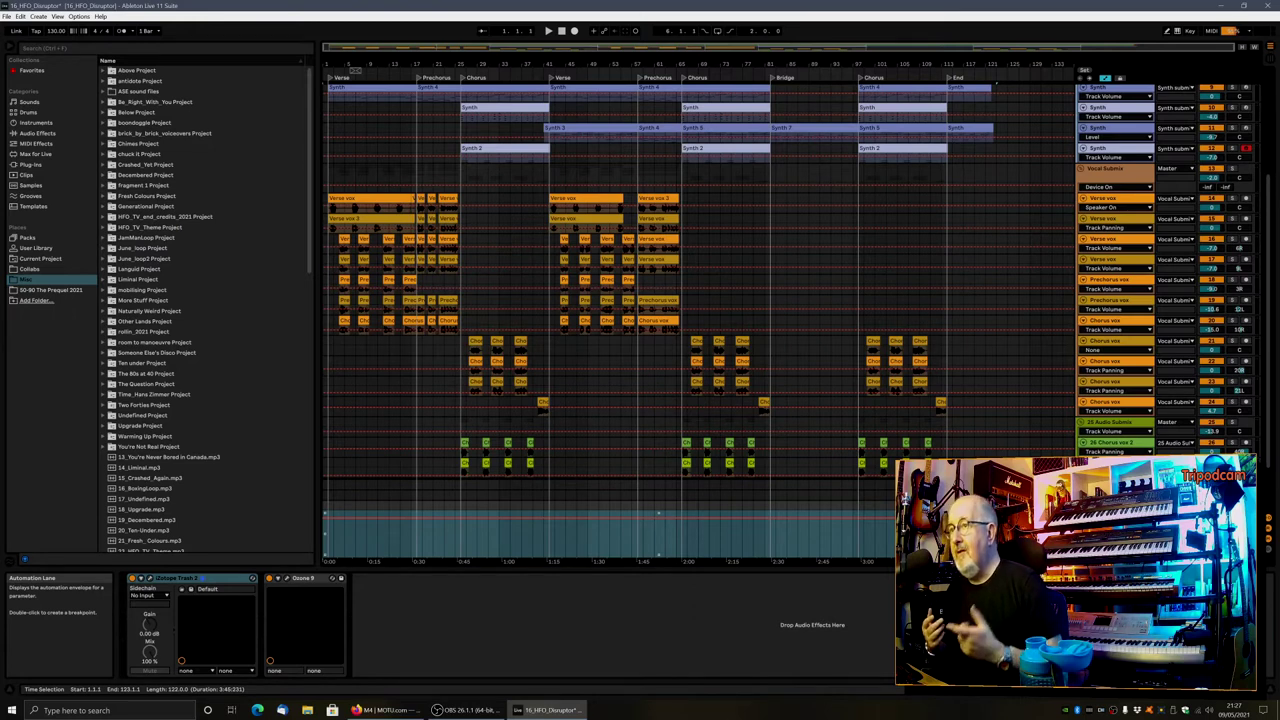
{"action": "scroll", "coordinate": [1238, 232], "scroll_direction": "up", "scroll_amount": 6}
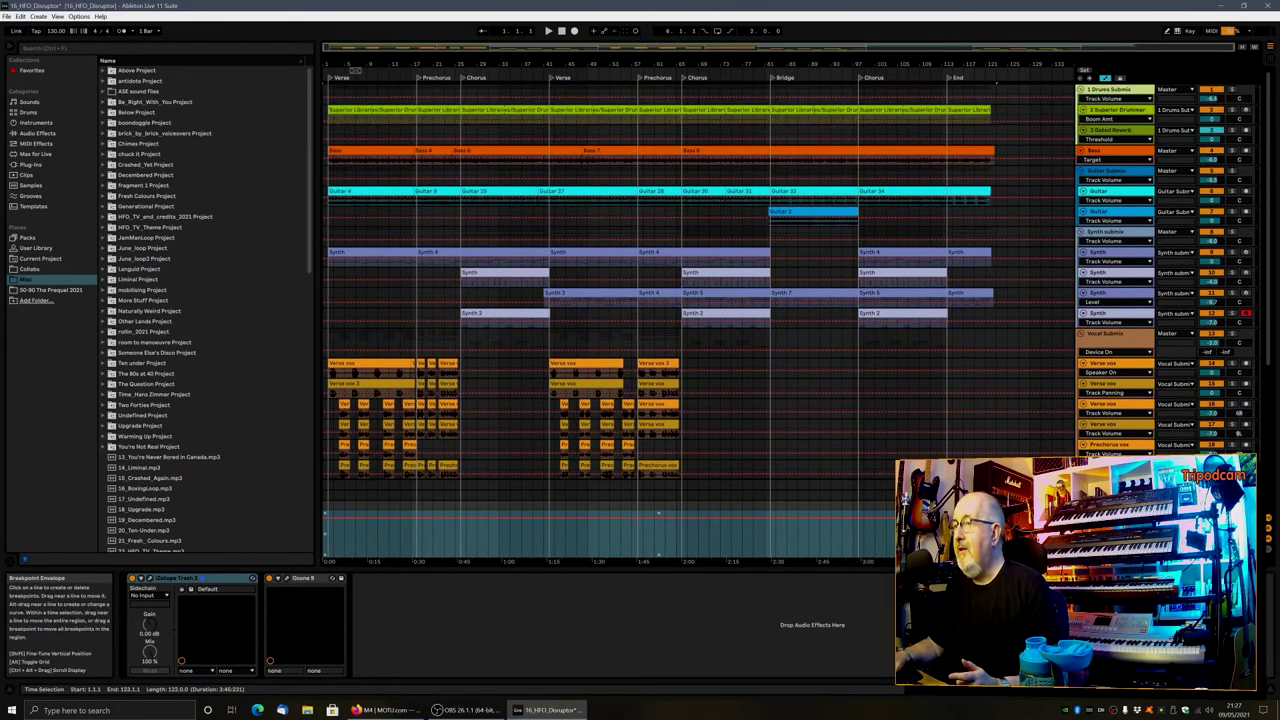
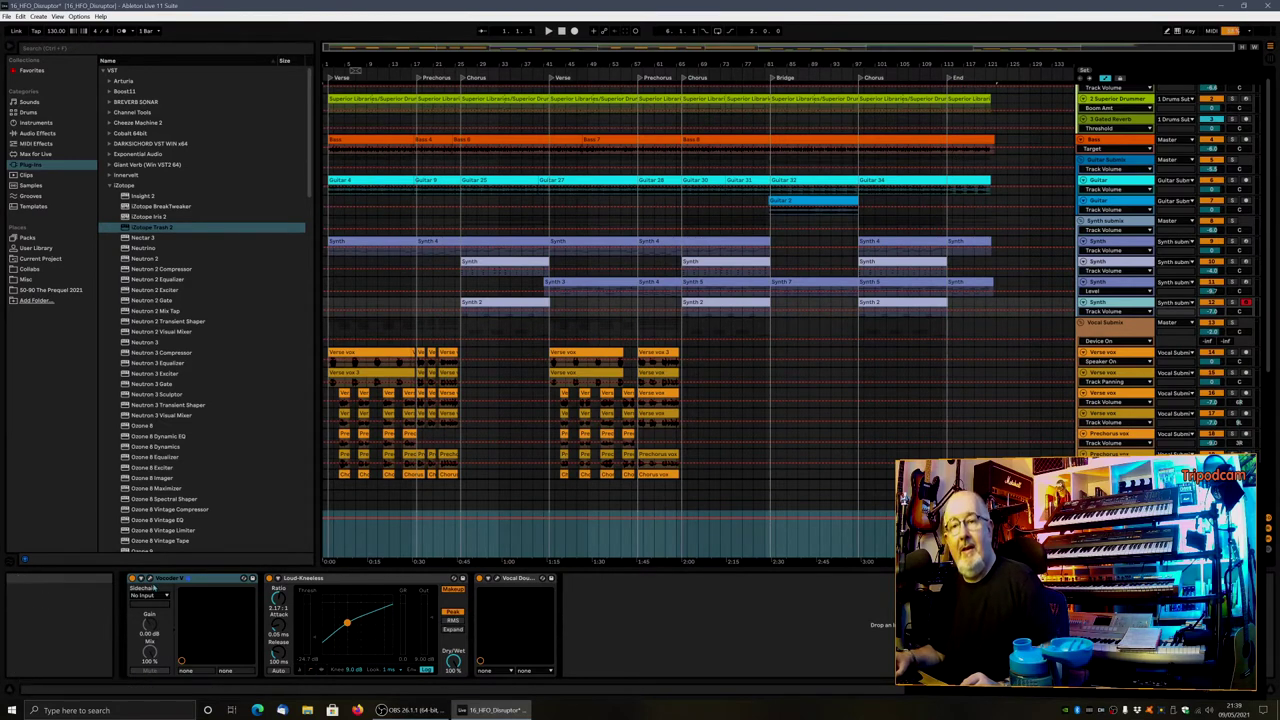
- Open Vocoder V on the record-armed Synth track, compare its Voice and Sample modes, and show the advanced sample player
{"action": "left_click", "coordinate": [147, 579]}
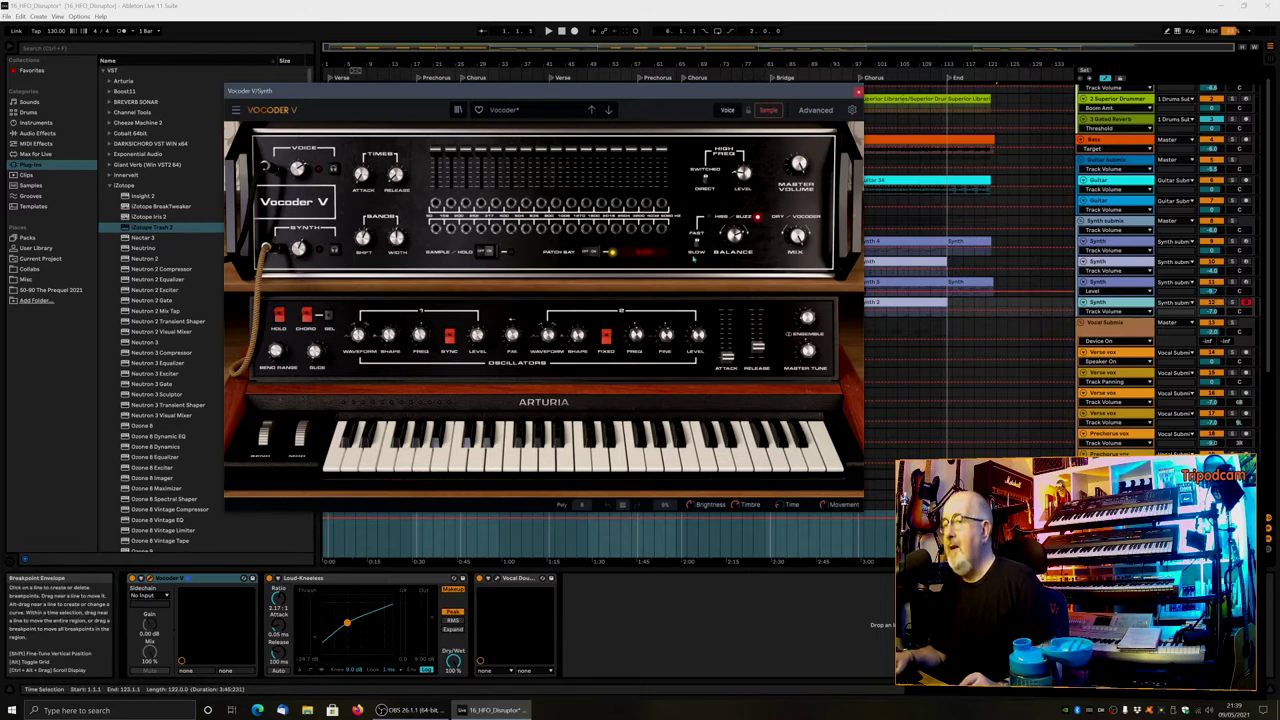
{"action": "left_click_drag", "start_coordinate": [522, 93], "coordinate": [372, 40]}
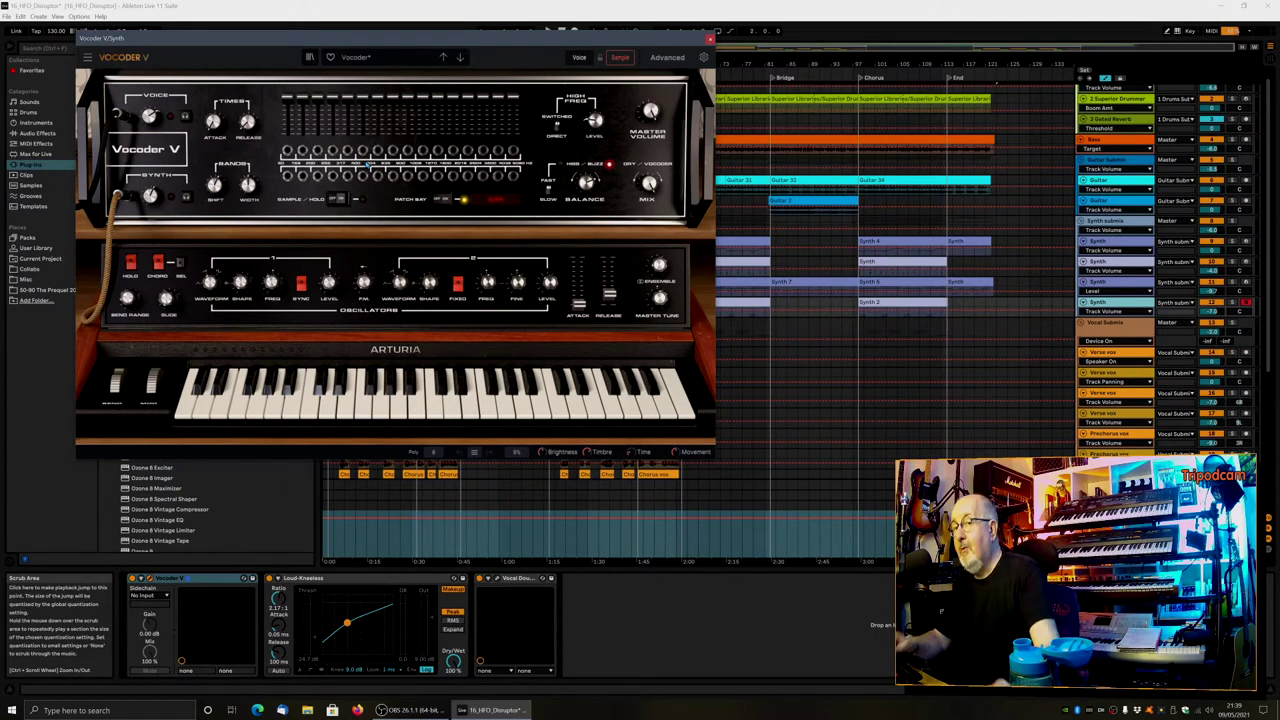
{"action": "left_click", "coordinate": [580, 58]}
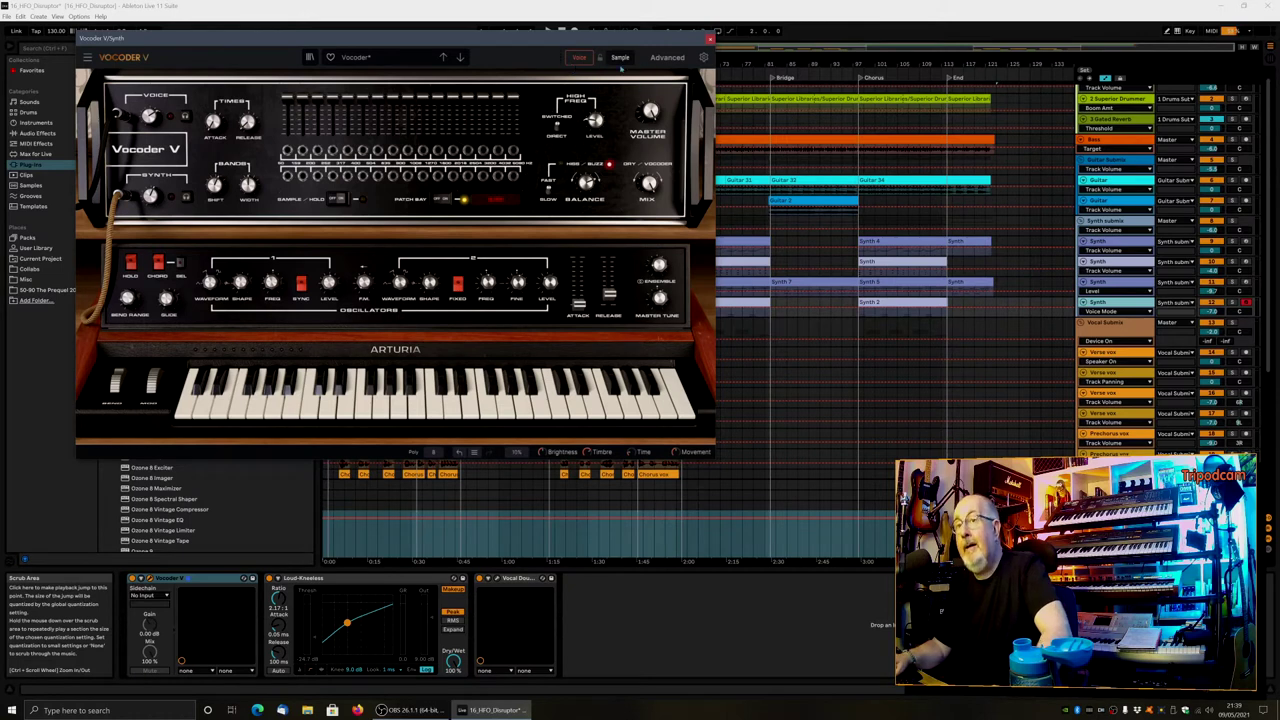
{"action": "left_click", "coordinate": [620, 57]}
{"action": "left_click", "coordinate": [667, 57]}
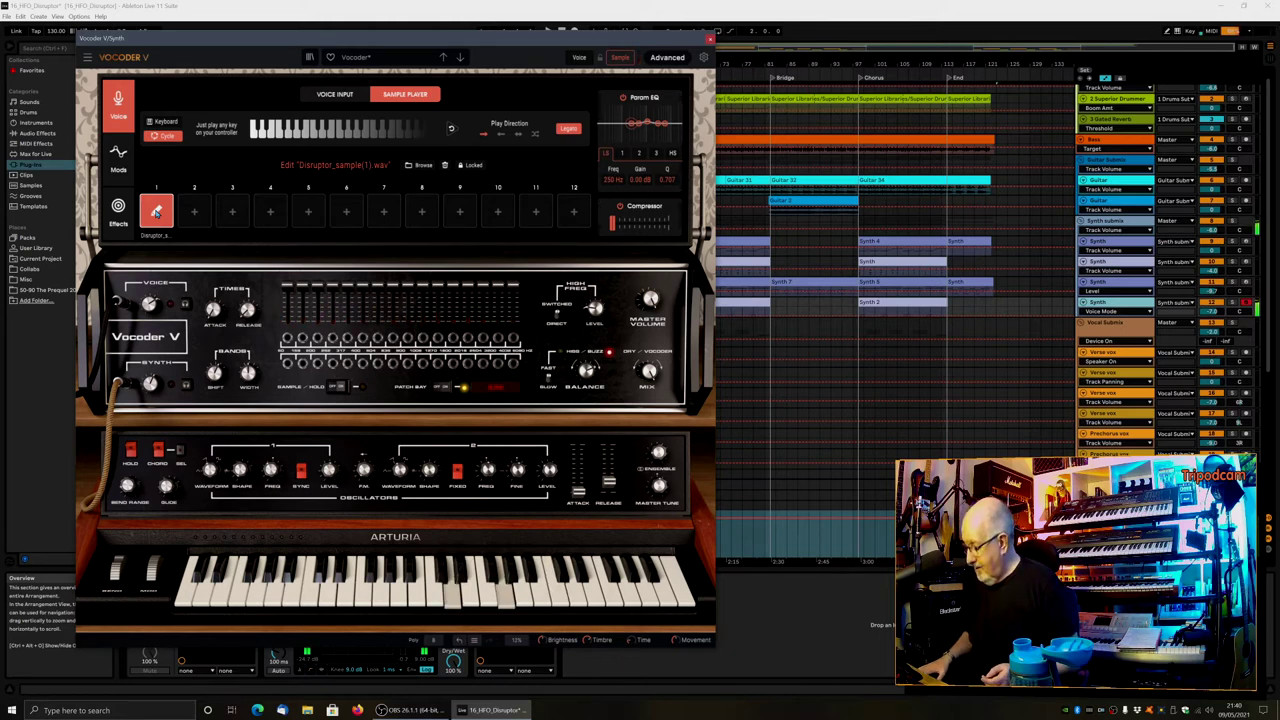
- Switch to File Explorer and open the 16_HFO_Disruptor Project folder inside 50-90 The Prequel 2021
{"action": "left_click", "coordinate": [309, 706]}
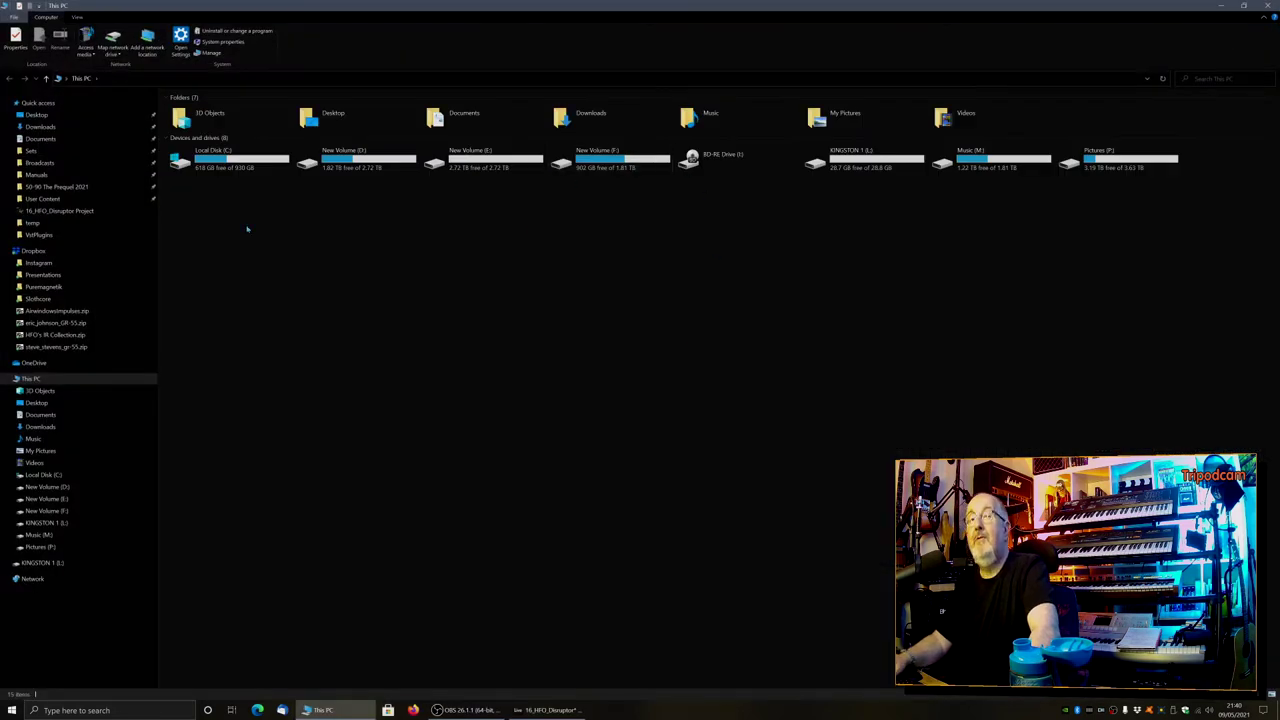
{"action": "left_click", "coordinate": [62, 187]}
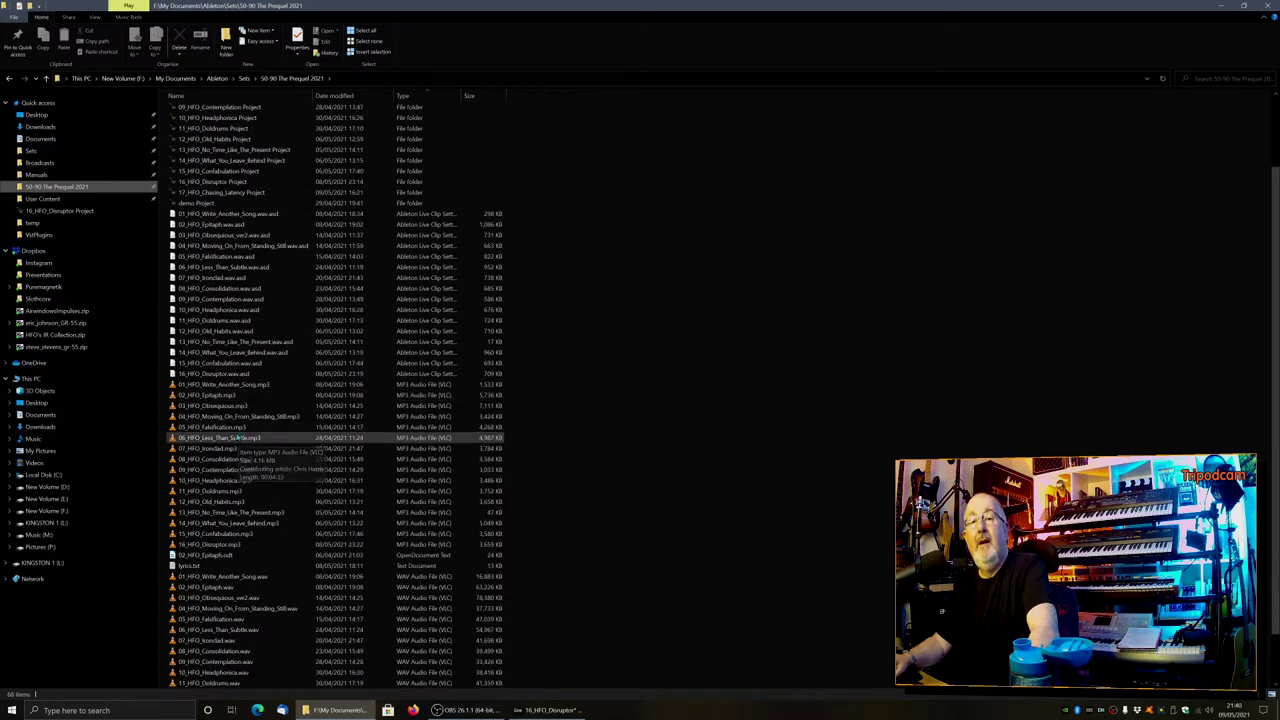
{"action": "scroll", "coordinate": [262, 470], "scroll_direction": "down", "scroll_amount": 3}
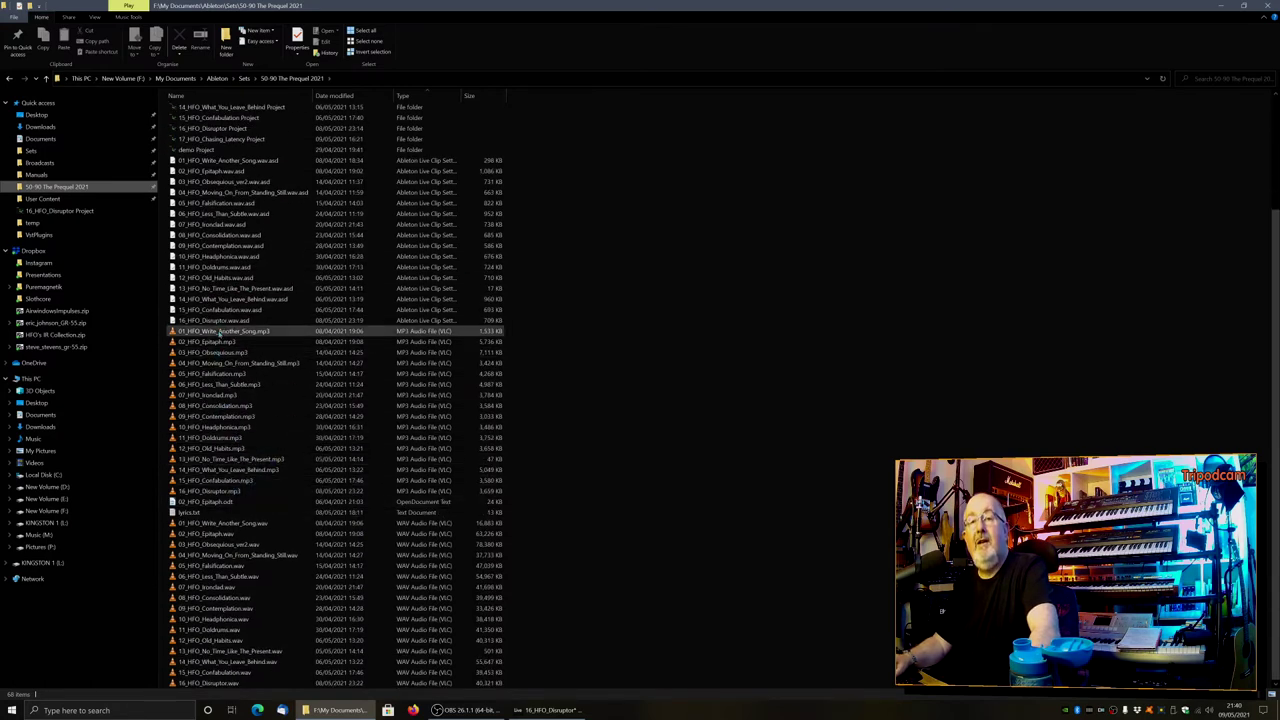
{"action": "scroll", "coordinate": [230, 300], "scroll_direction": "up", "scroll_amount": 3}
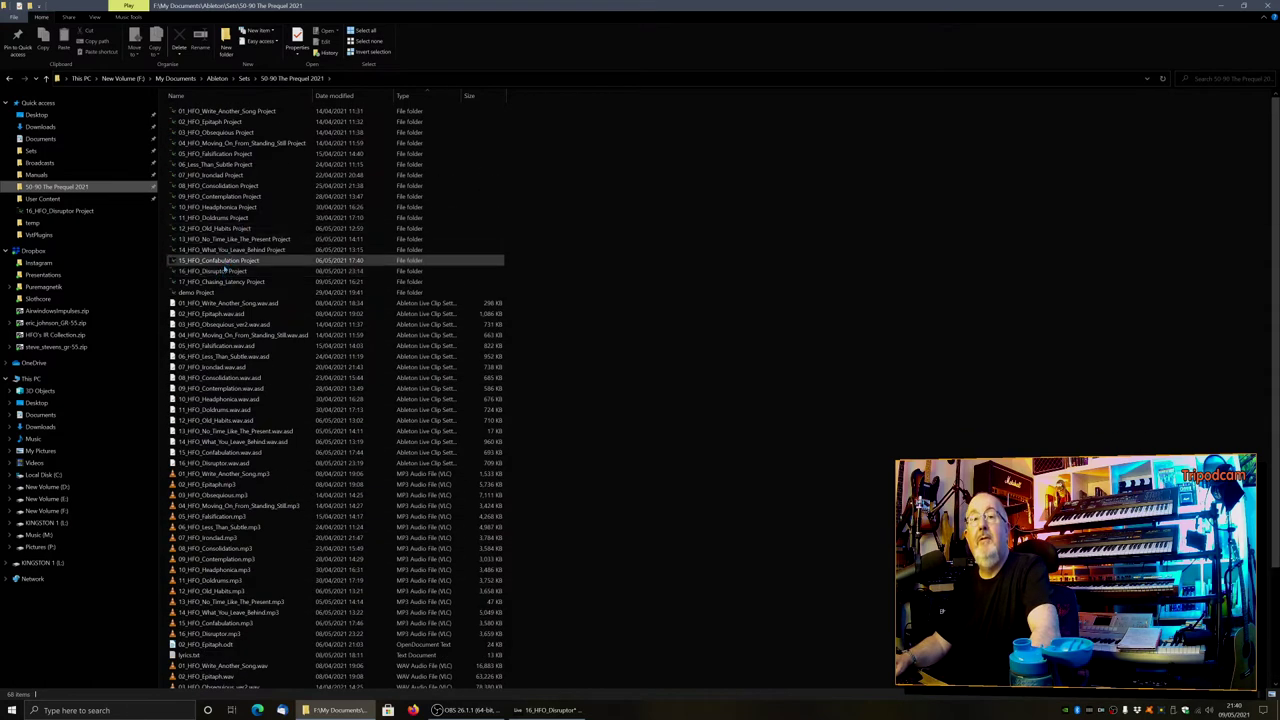
{"action": "double_click", "coordinate": [220, 271]}
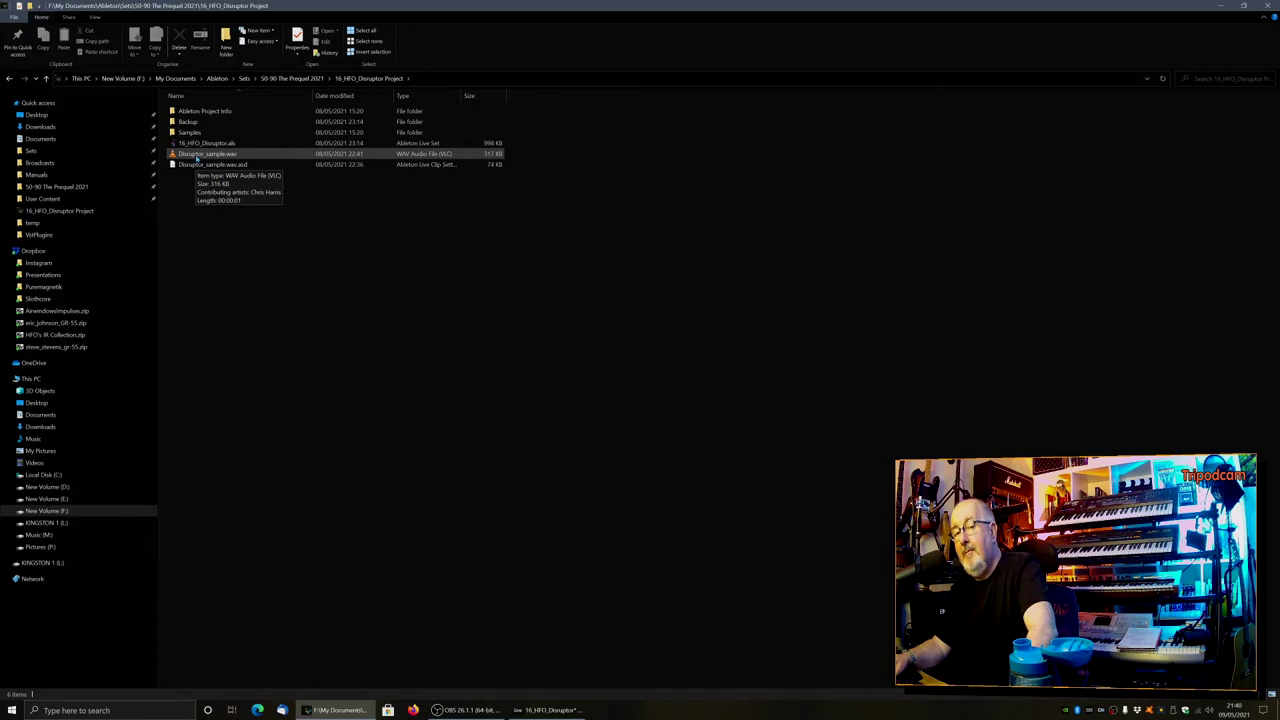
- Play Disruptor_sample.wav in VLC, and close both the player and File Explorer
{"action": "left_click", "coordinate": [198, 157]}
{"action": "double_click", "coordinate": [192, 160]}
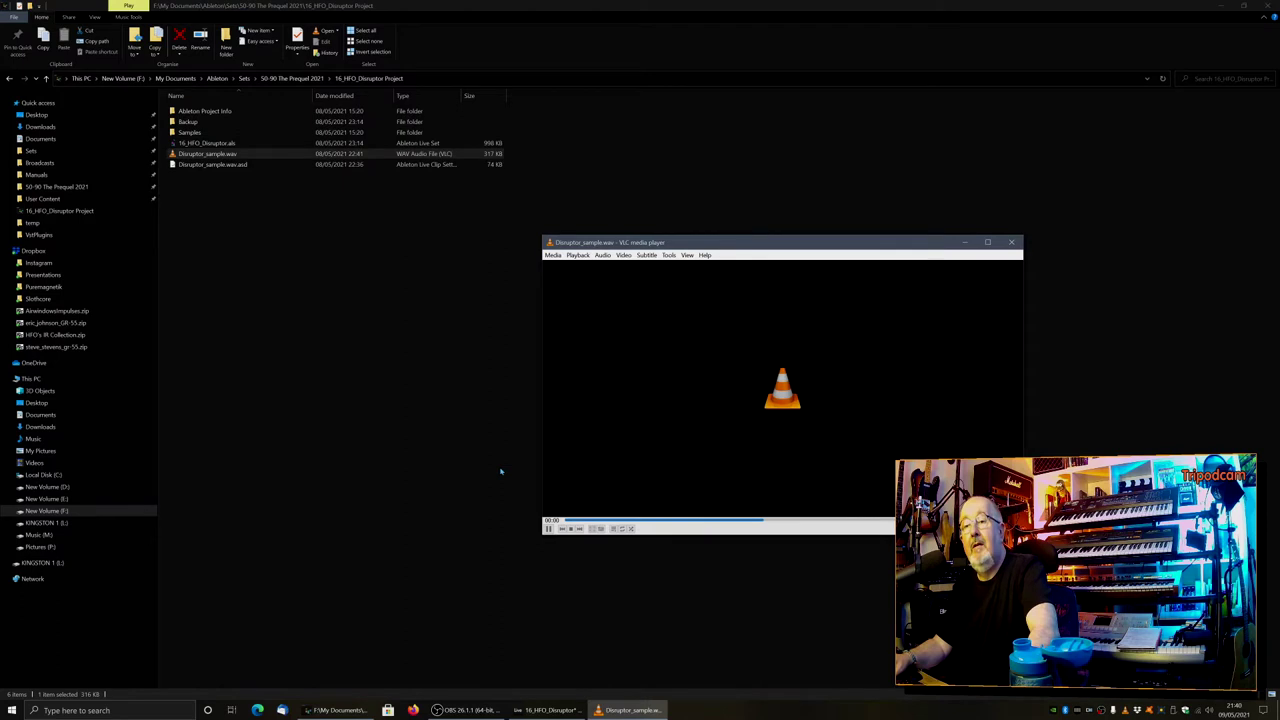
{"action": "left_click", "coordinate": [548, 529]}
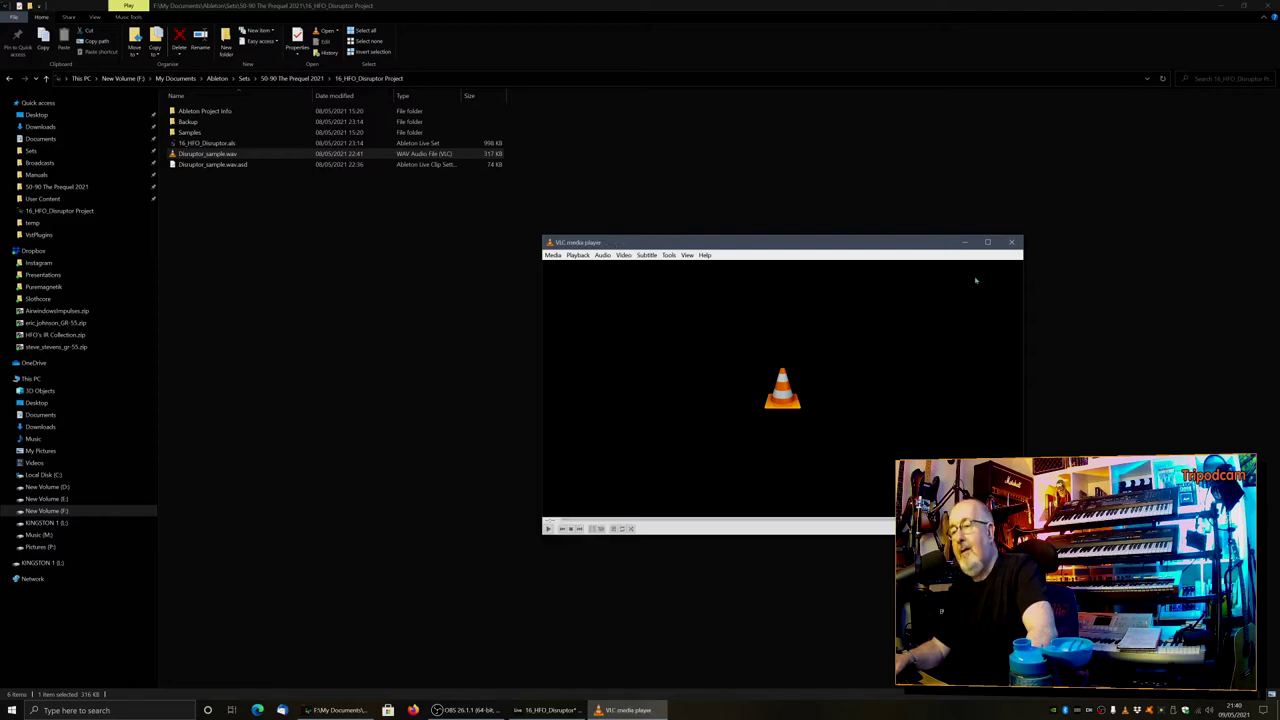
{"action": "left_click", "coordinate": [1011, 242]}
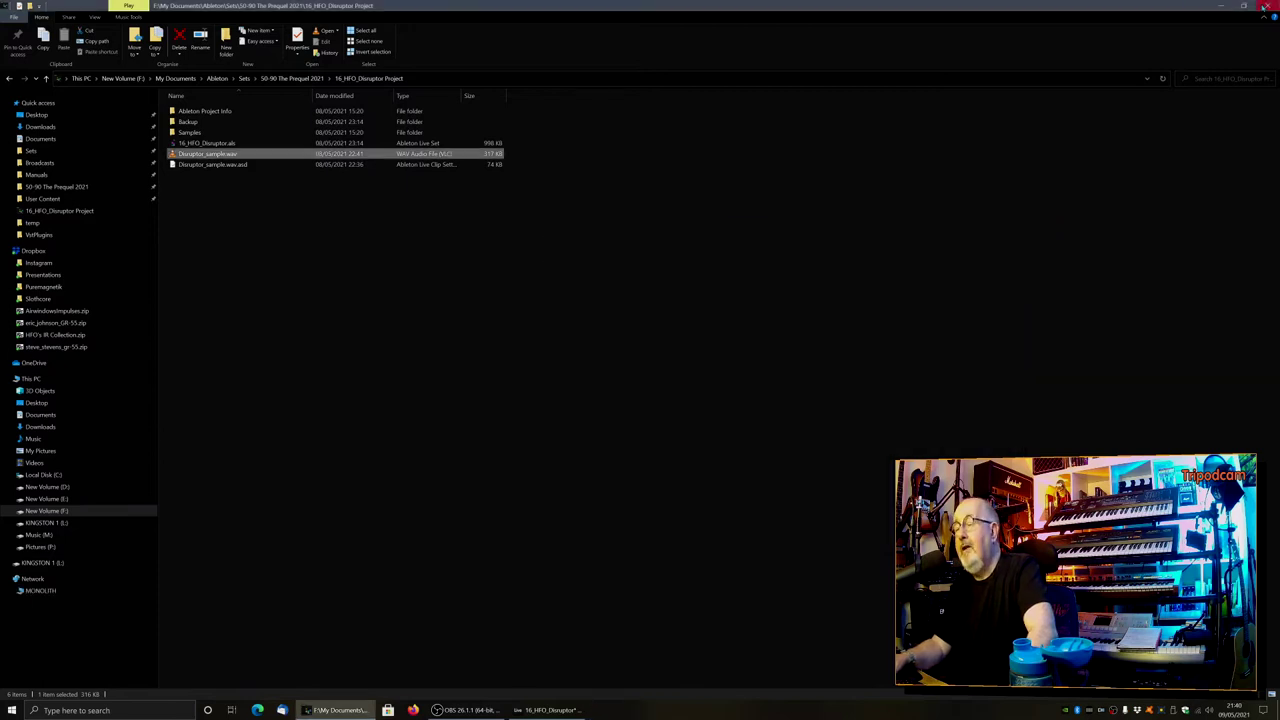
{"action": "left_click", "coordinate": [1266, 6]}
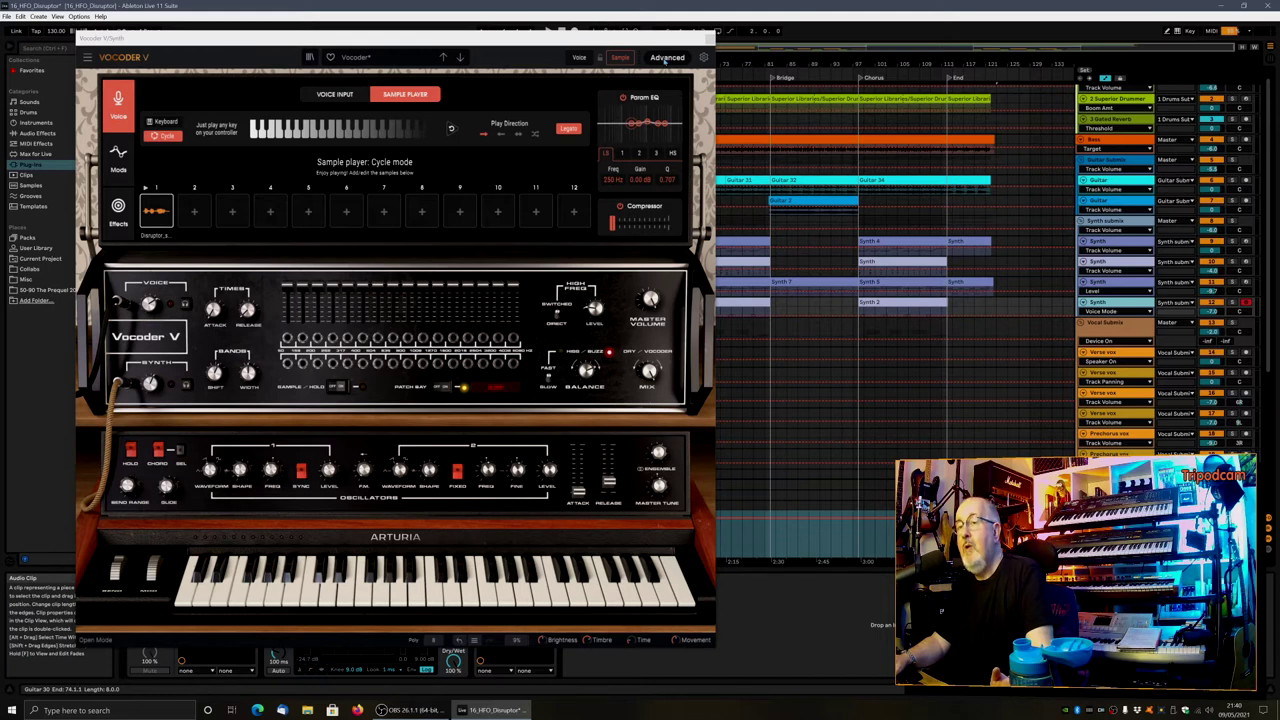
- Hide Vocoder V's advanced section and close the plugin window to return to the arrangement
{"action": "left_click", "coordinate": [666, 60]}
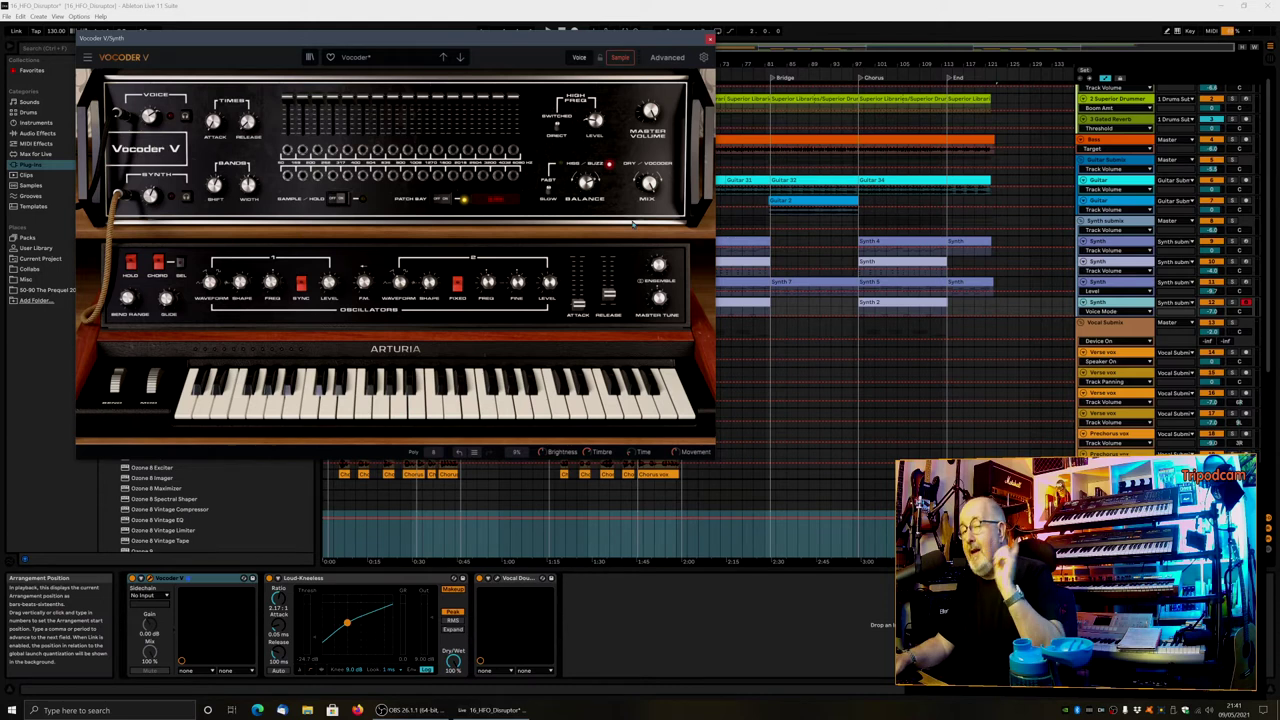
{"action": "left_click", "coordinate": [709, 40]}
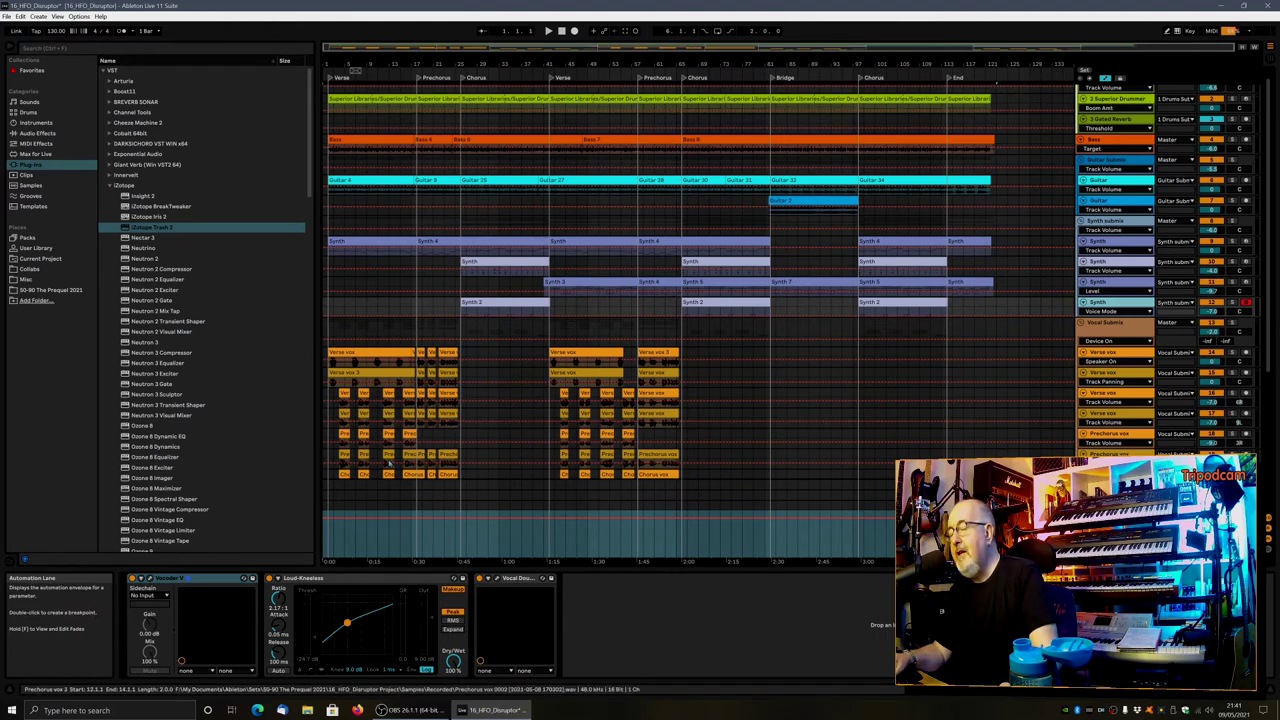
{"action": "scroll", "coordinate": [510, 400], "scroll_direction": "down", "scroll_amount": 1}
{"action": "scroll", "coordinate": [510, 400], "scroll_direction": "down", "scroll_amount": 1}
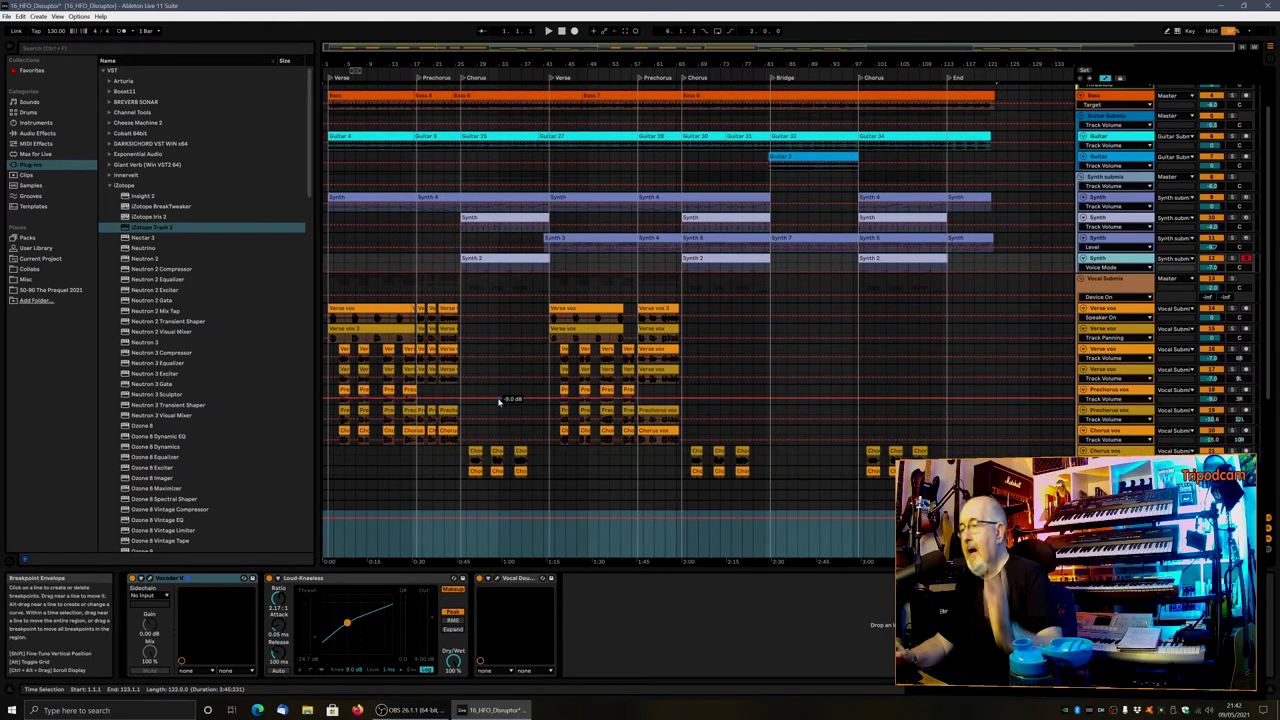
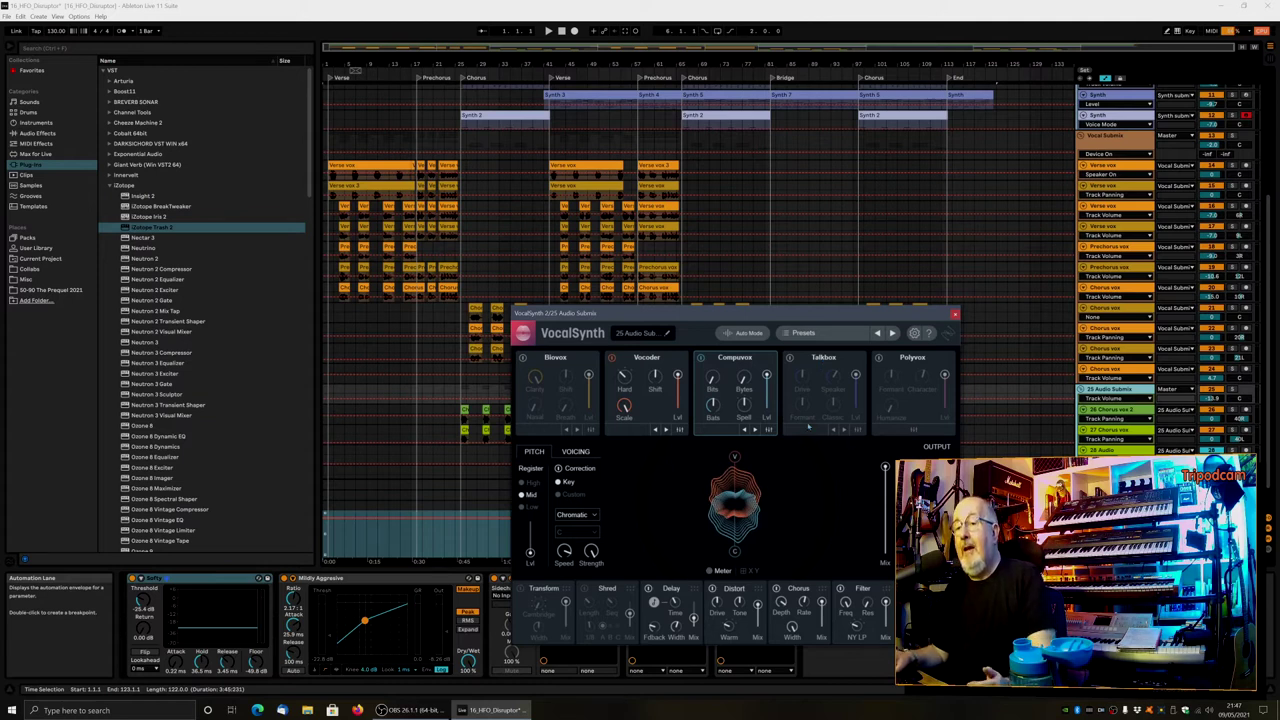
- Move the 25 Audio Submix's VocalSynth 2 window aside and show the devices of the lowest Chorus vox track
{"action": "left_click_drag", "start_coordinate": [807, 323], "coordinate": [713, 351]}
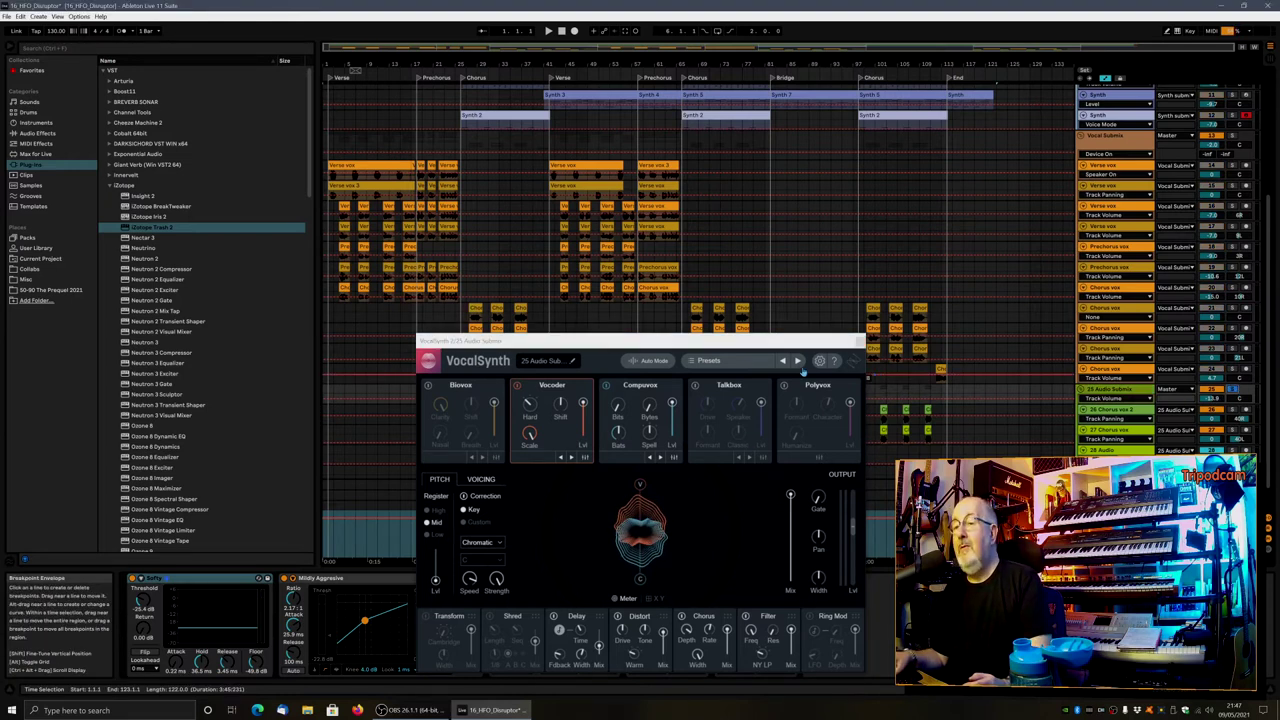
{"action": "left_click_drag", "start_coordinate": [771, 348], "coordinate": [577, 282]}
{"action": "scroll", "coordinate": [460, 470], "scroll_direction": "down", "scroll_amount": 2}
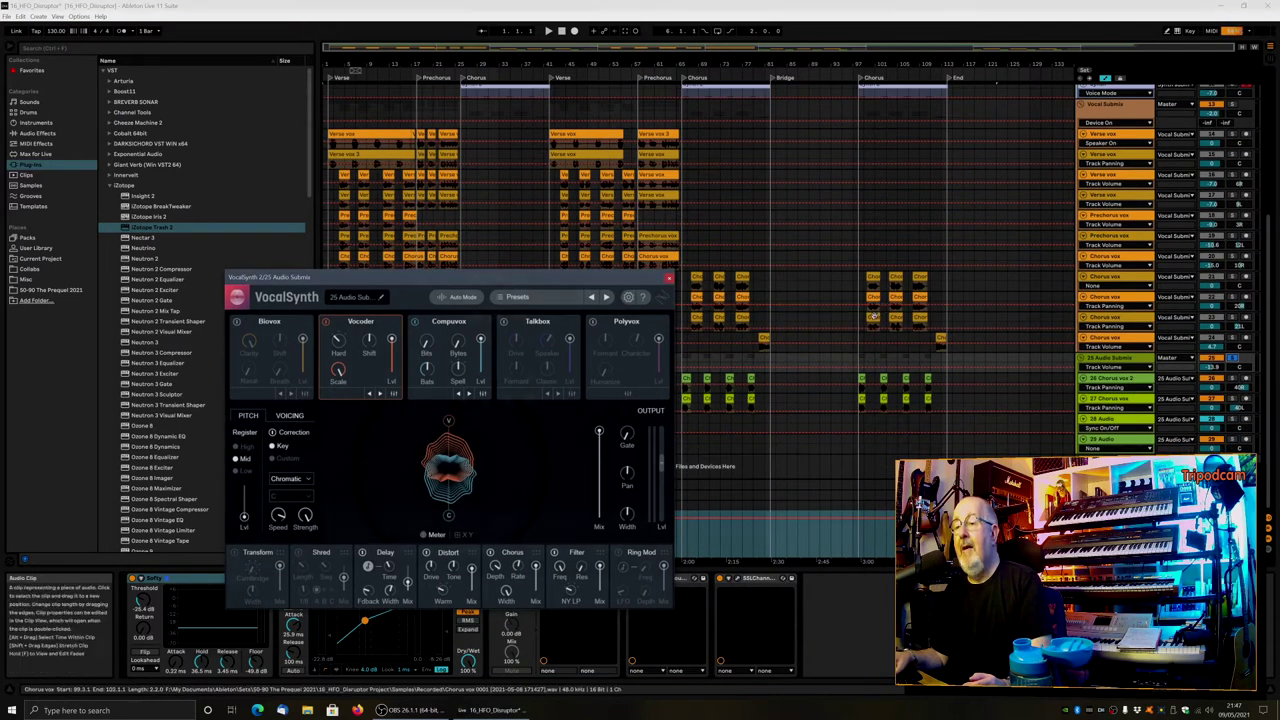
{"action": "left_click", "coordinate": [460, 489]}
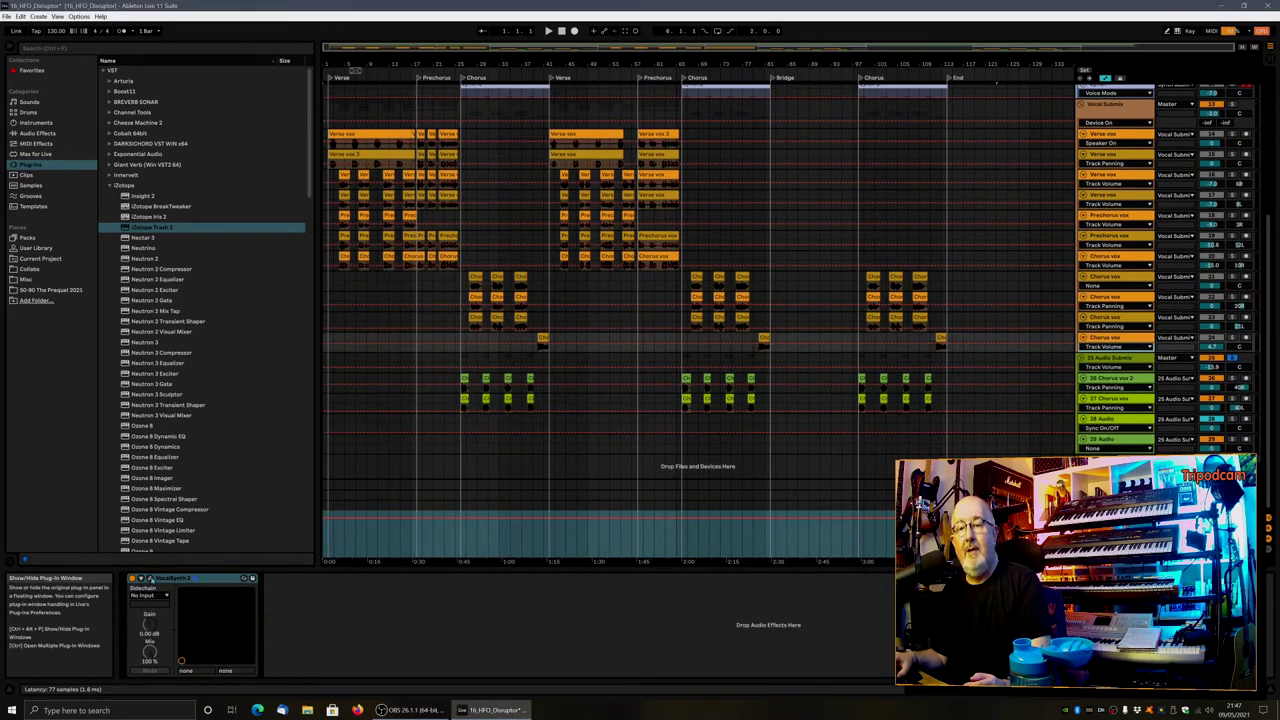
- Open the VocalSynth 2 window on the lowest Chorus vox track and audition that track soloed
{"action": "left_click", "coordinate": [510, 468]}
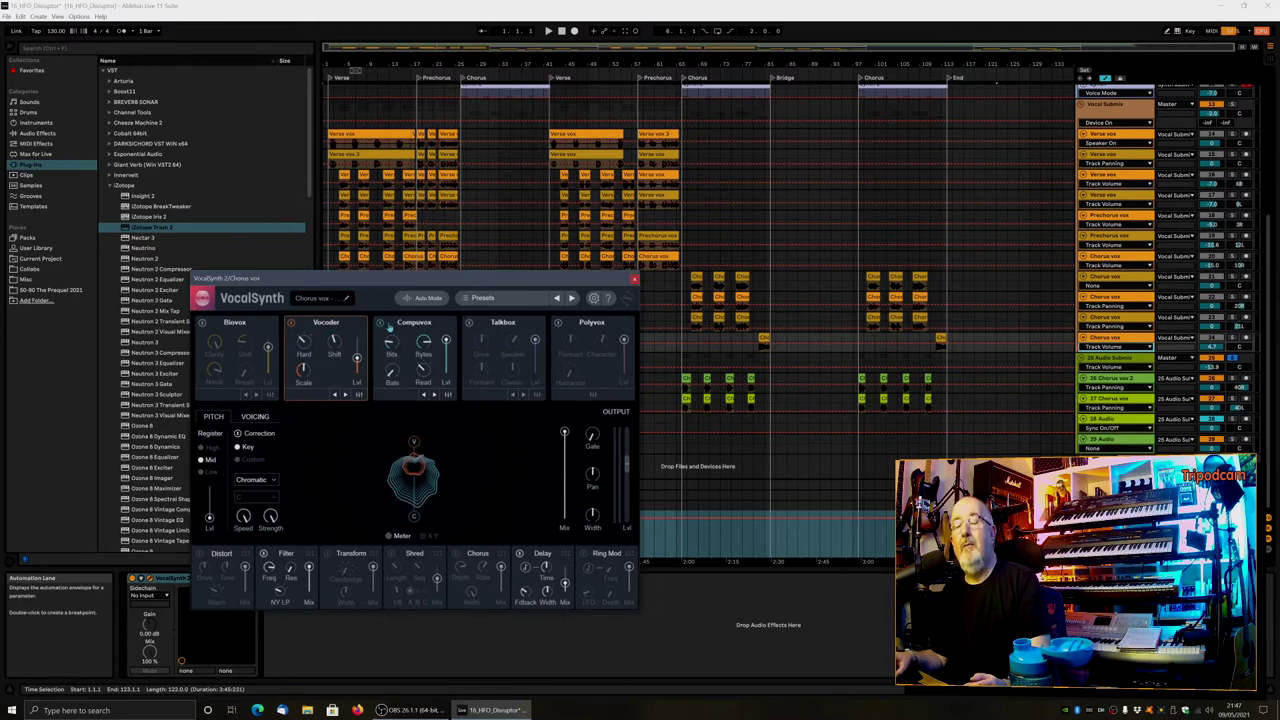
{"action": "left_click", "coordinate": [1010, 147]}
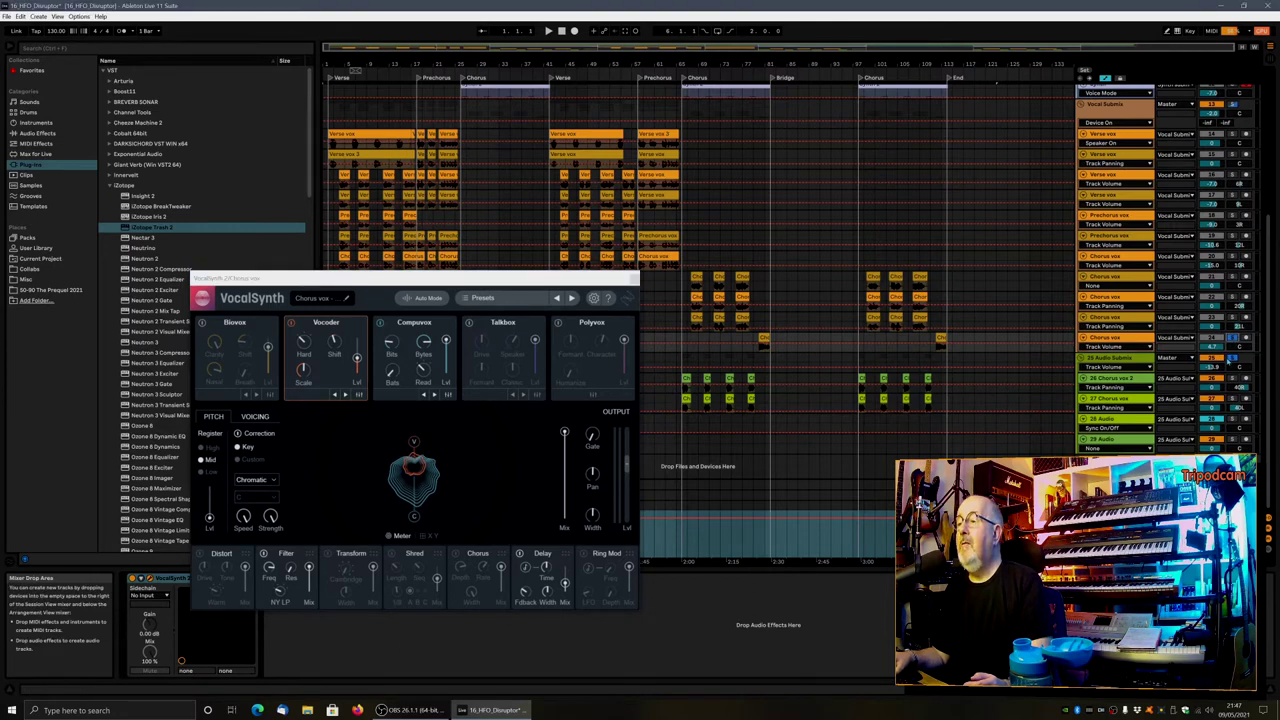
{"action": "key", "text": "space"}
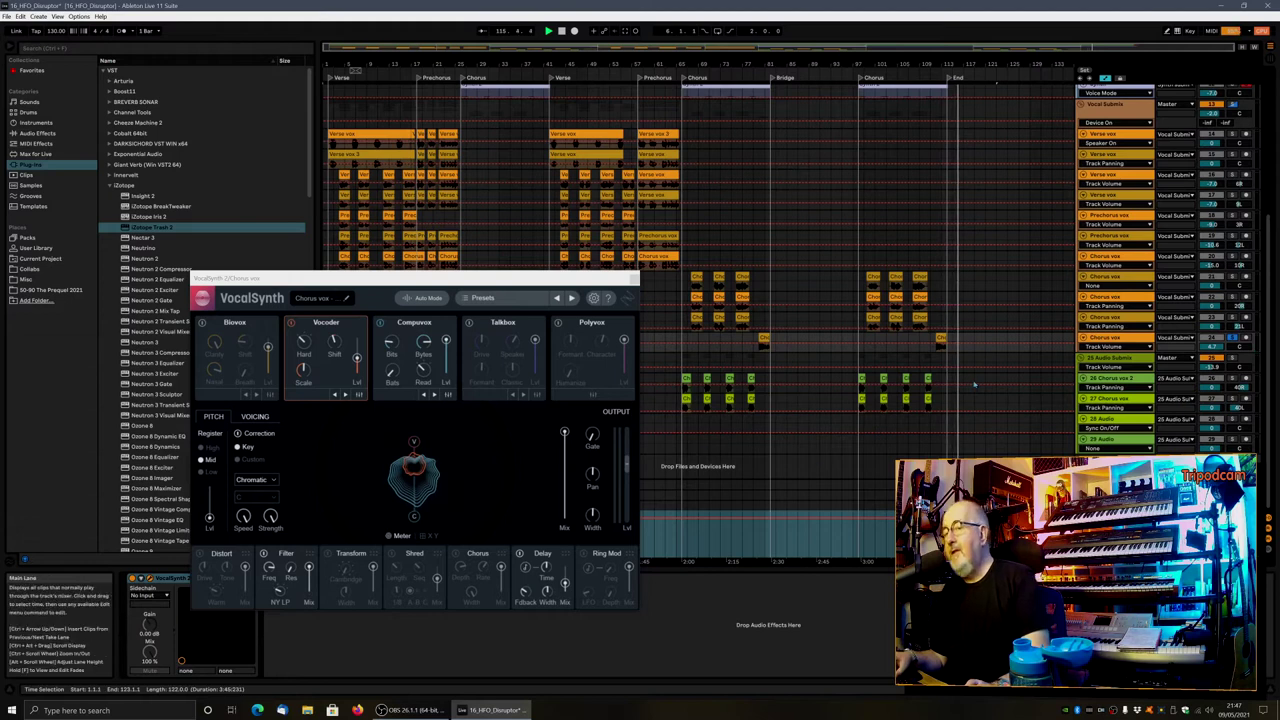
{"action": "key", "text": "space"}
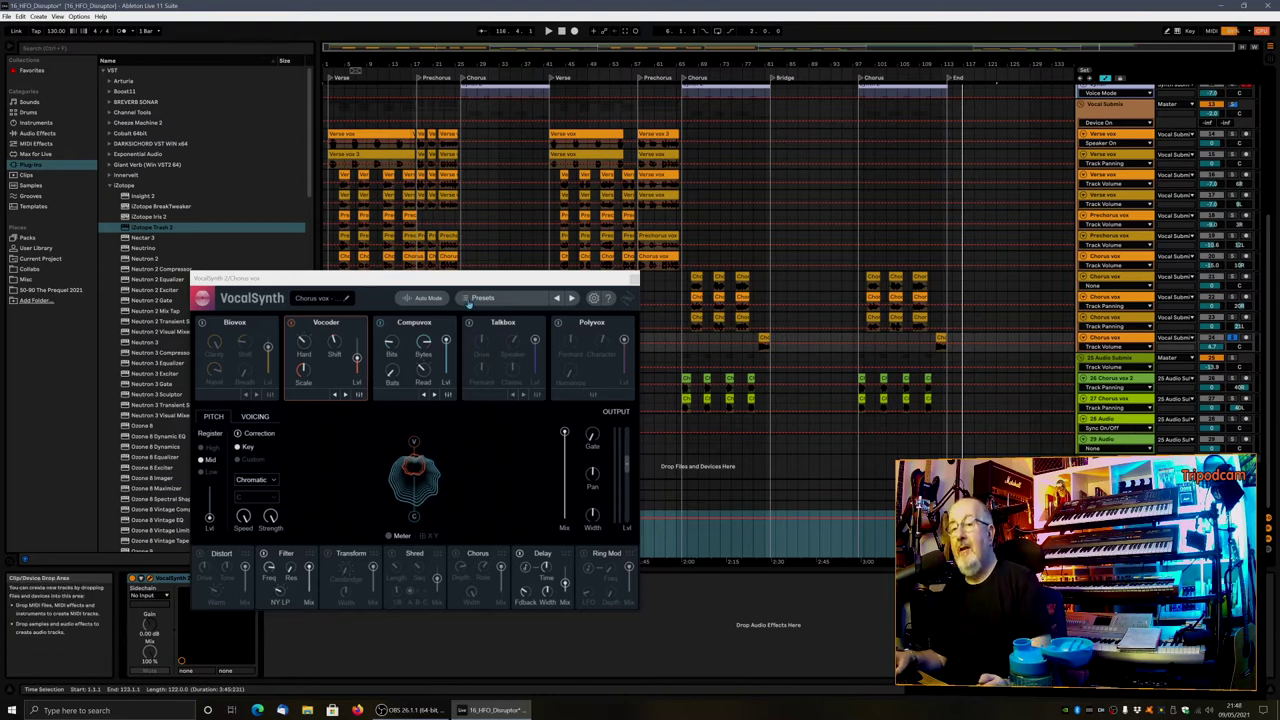
- Browse VocalSynth 2's global presets around the Lush category, and close the preset browser and the plugin window
{"action": "left_click", "coordinate": [469, 300]}
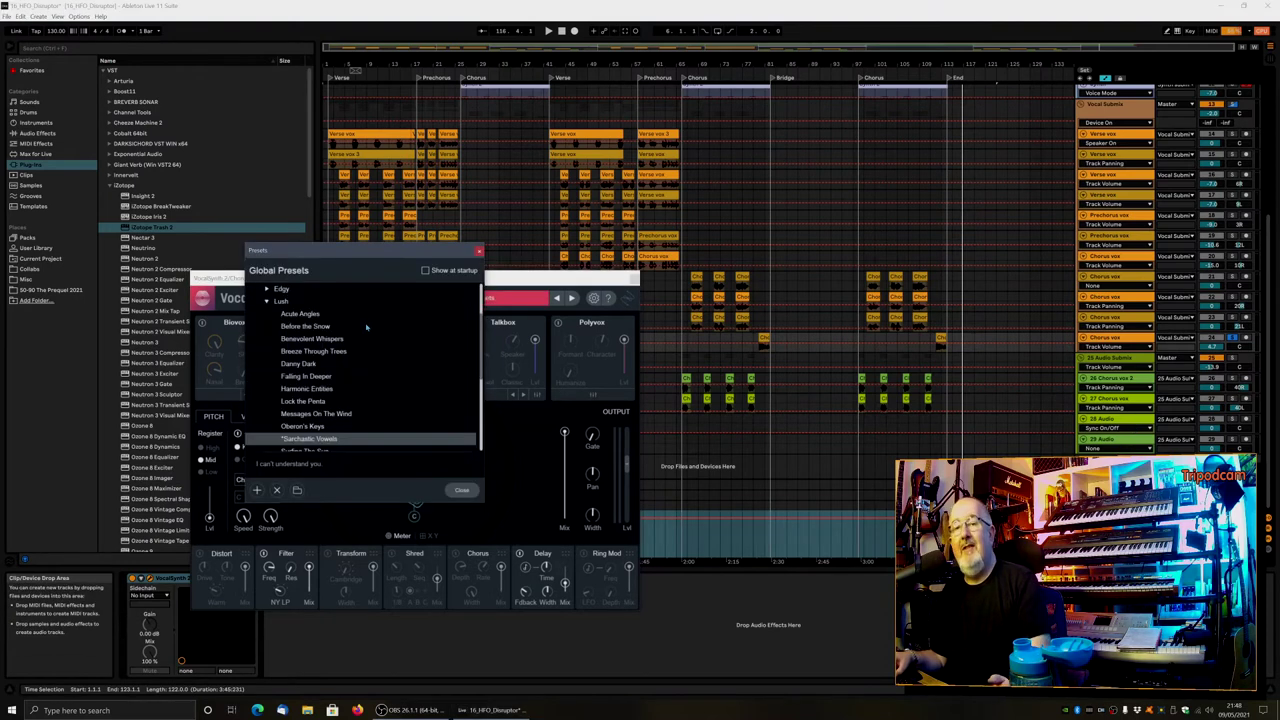
{"action": "scroll", "coordinate": [379, 355], "scroll_direction": "down", "scroll_amount": 3}
{"action": "scroll", "coordinate": [379, 355], "scroll_direction": "down", "scroll_amount": 1}
{"action": "scroll", "coordinate": [384, 351], "scroll_direction": "up", "scroll_amount": 5}
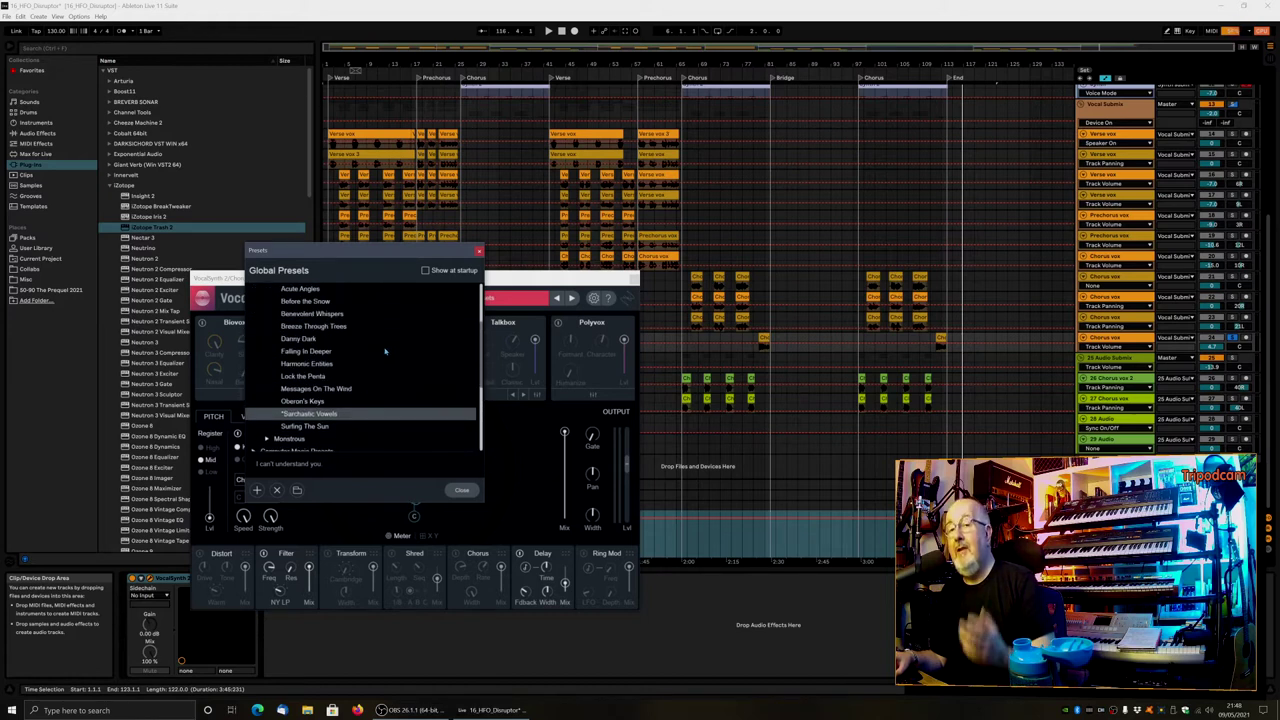
{"action": "scroll", "coordinate": [388, 355], "scroll_direction": "up", "scroll_amount": 1}
{"action": "scroll", "coordinate": [375, 352], "scroll_direction": "down", "scroll_amount": 2}
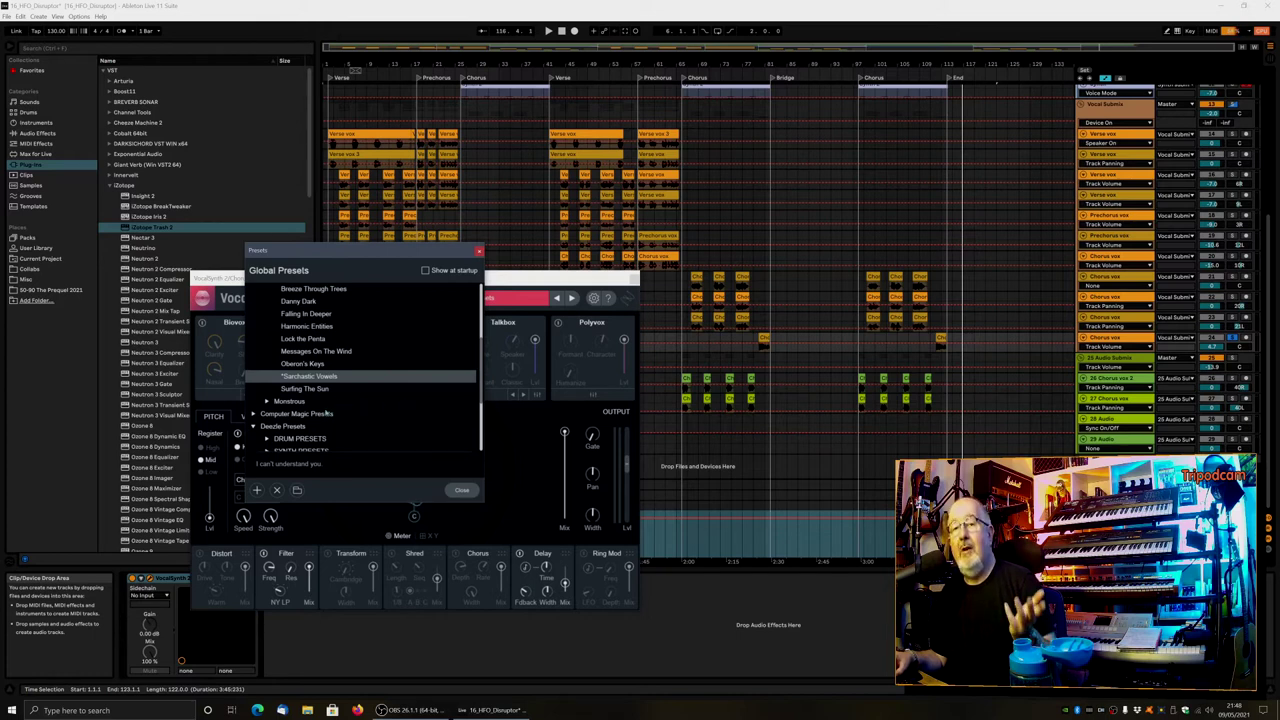
{"action": "scroll", "coordinate": [370, 416], "scroll_direction": "down", "scroll_amount": 2}
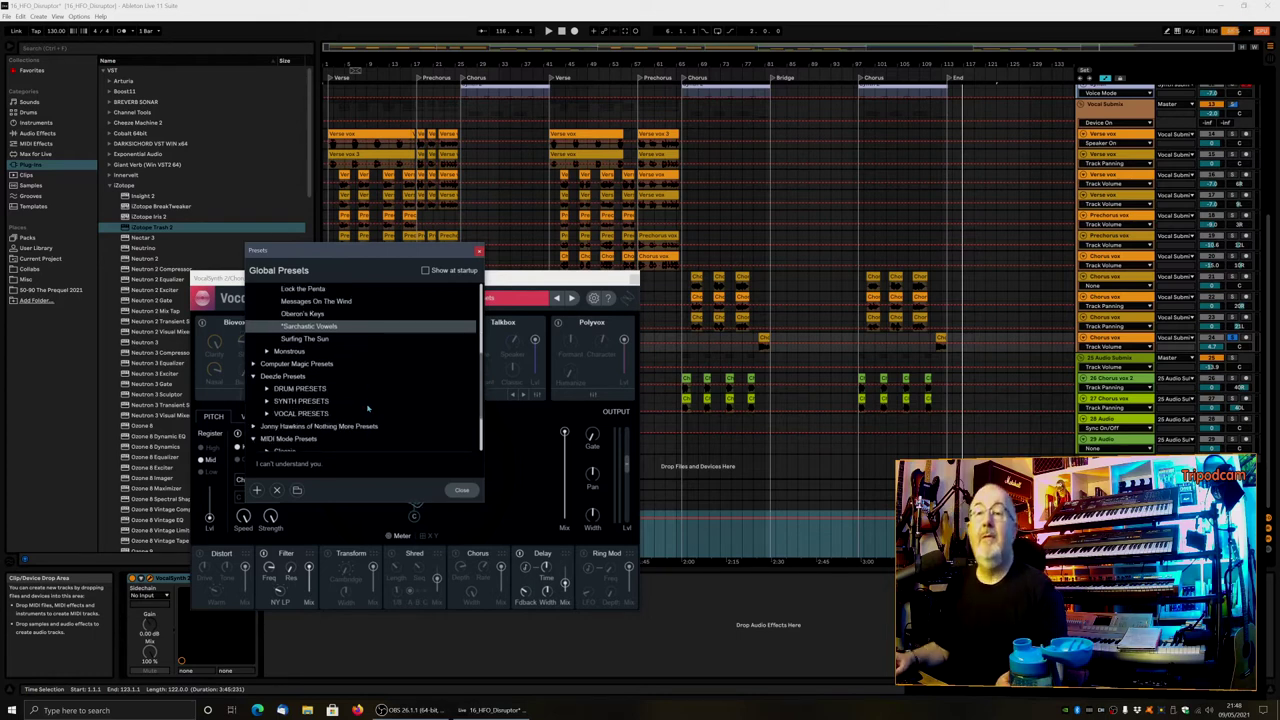
{"action": "scroll", "coordinate": [380, 385], "scroll_direction": "up", "scroll_amount": 3}
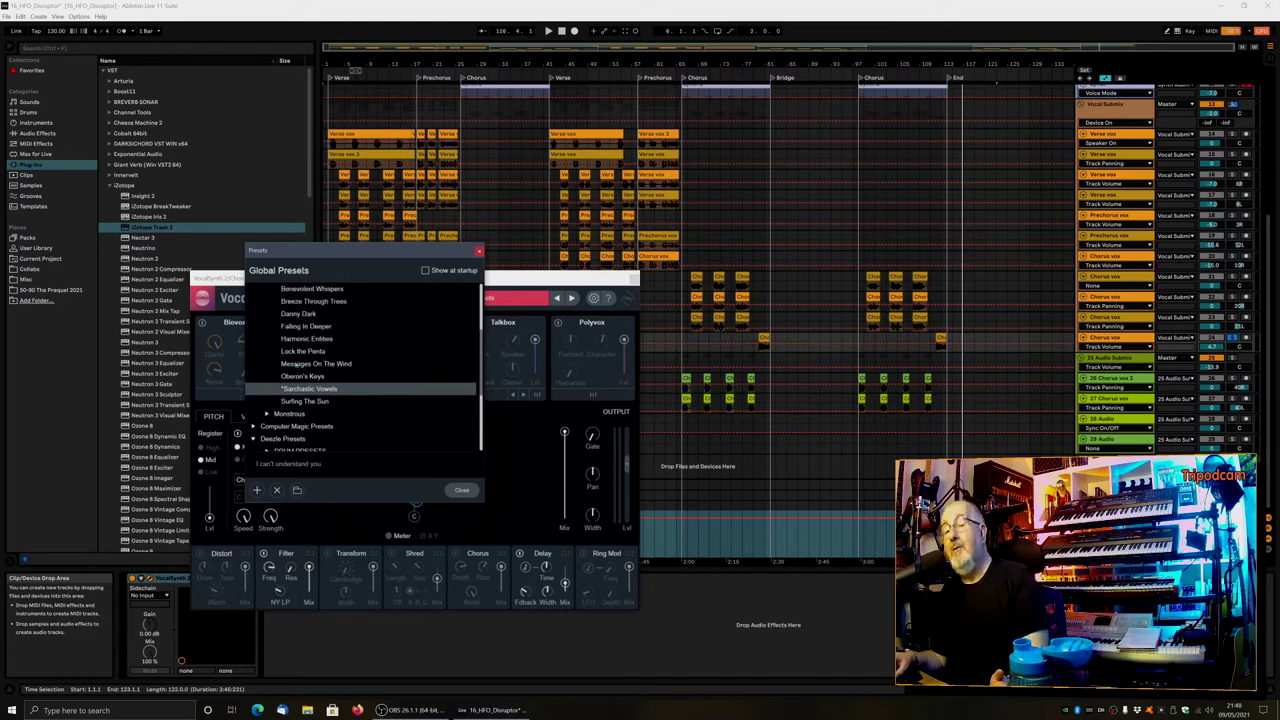
{"action": "scroll", "coordinate": [386, 375], "scroll_direction": "up", "scroll_amount": 1}
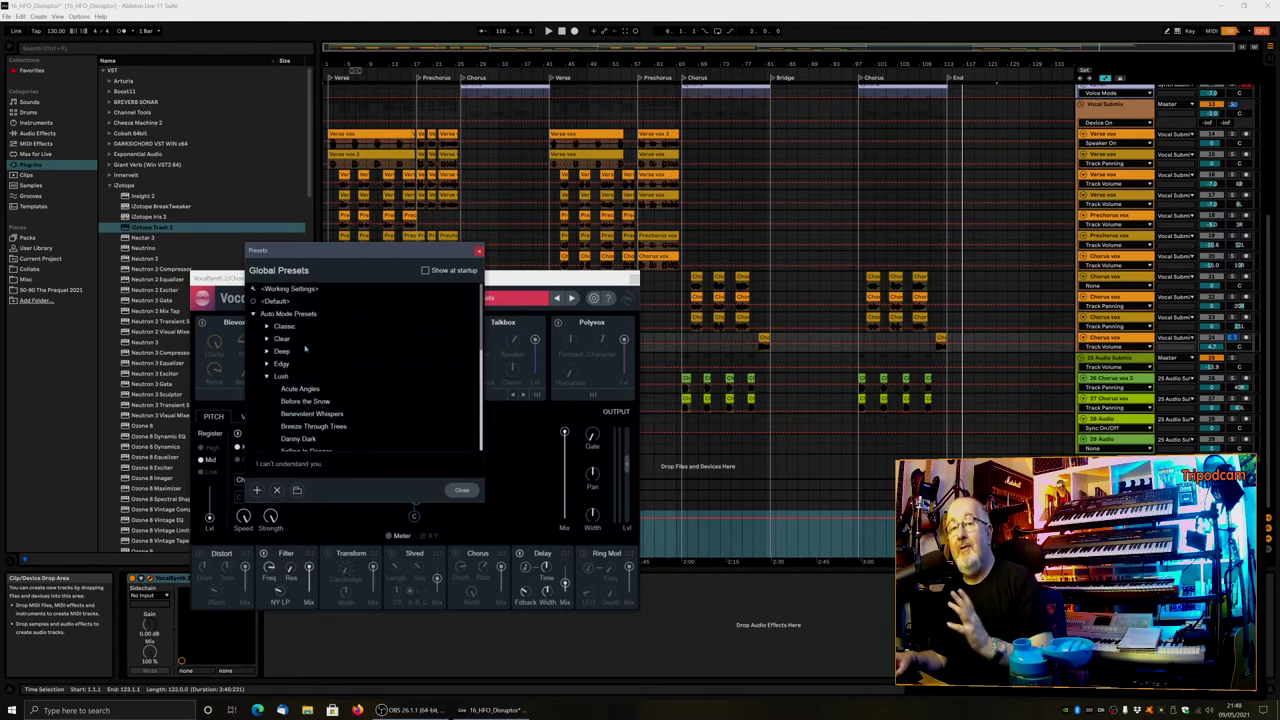
{"action": "key", "text": "Escape"}
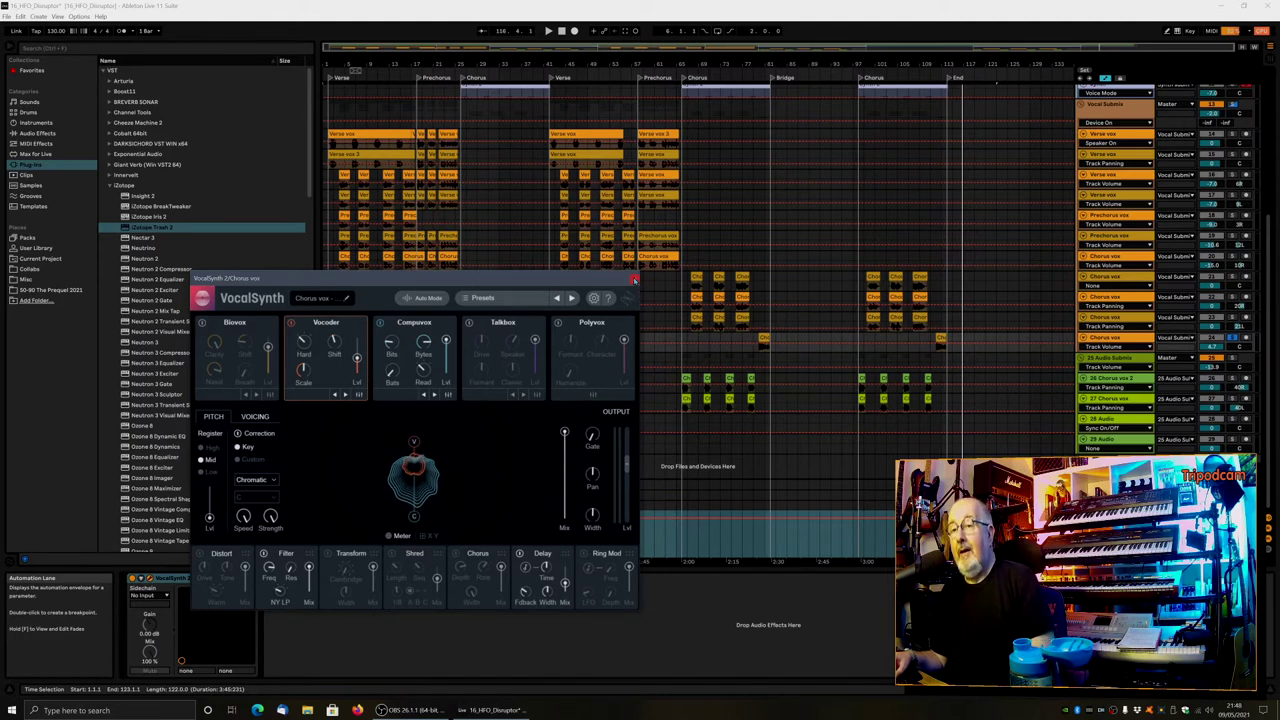
{"action": "left_click", "coordinate": [633, 280]}
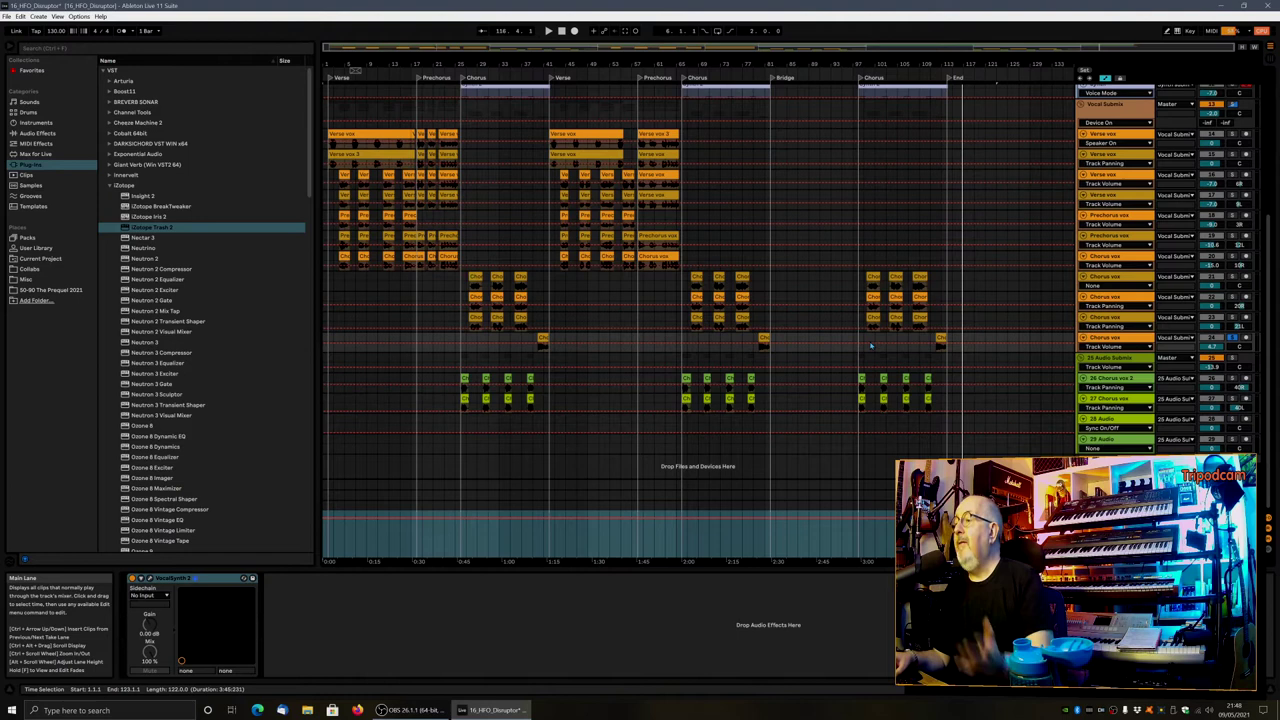
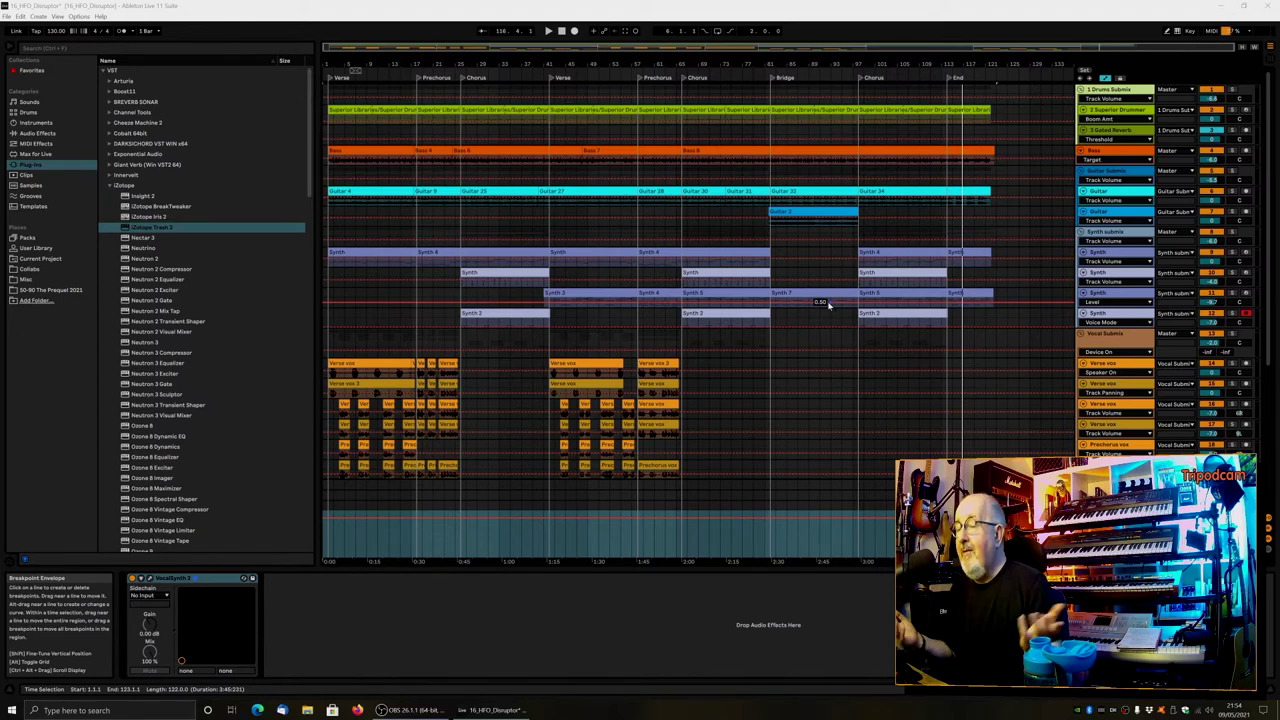
- Play the song, audition the second Guitar track soloed from the Bridge, and turn its solo off
{"action": "key", "text": "space"}
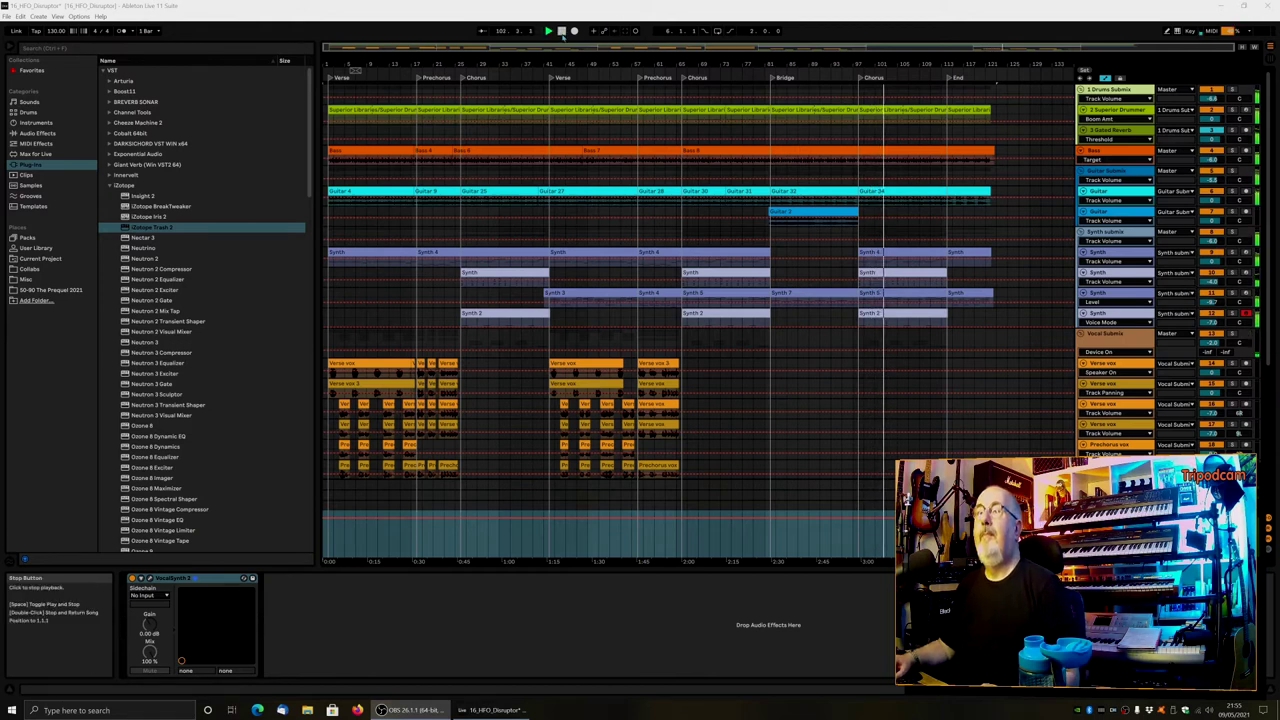
{"action": "left_click", "coordinate": [1010, 183]}
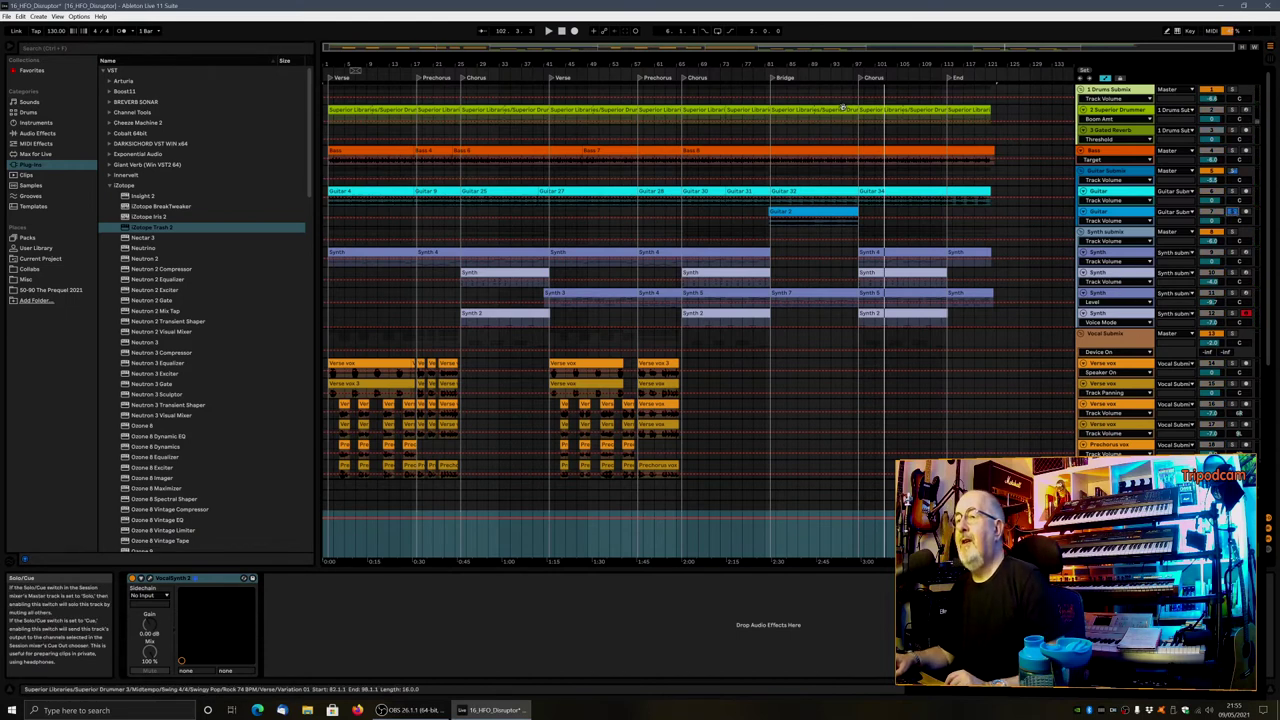
{"action": "left_click", "coordinate": [826, 74]}
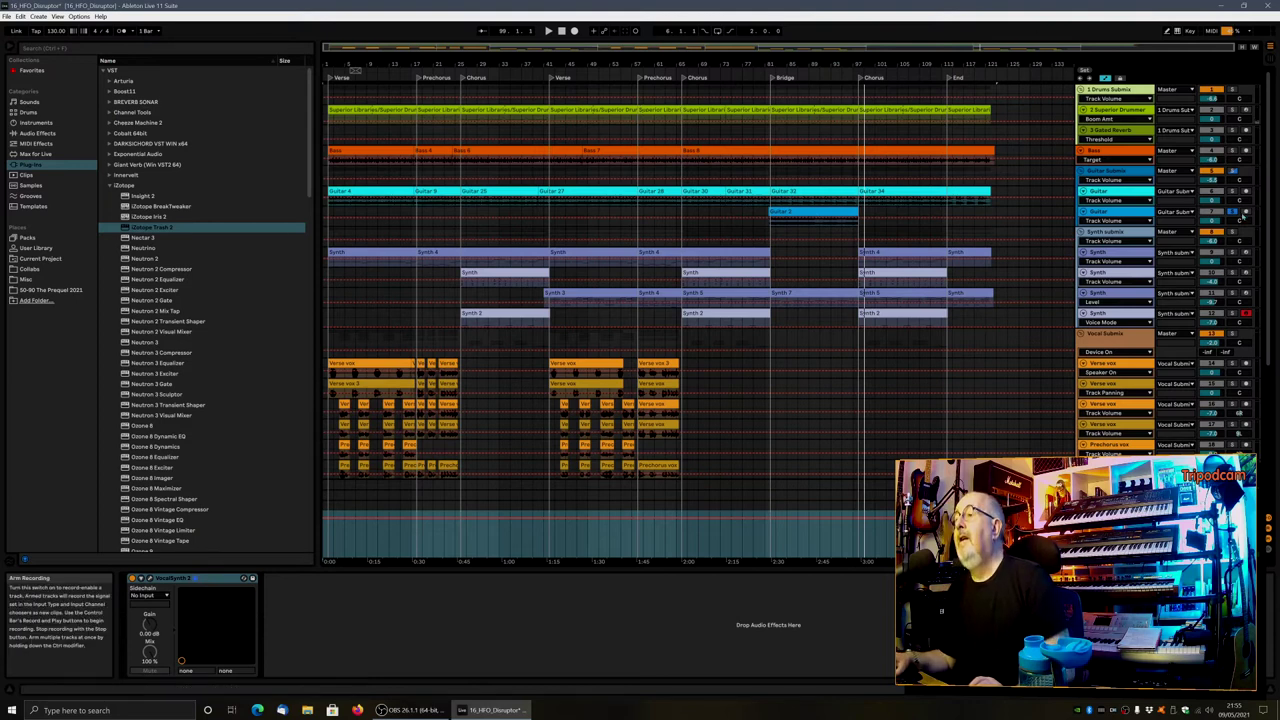
{"action": "left_click", "coordinate": [1232, 212]}
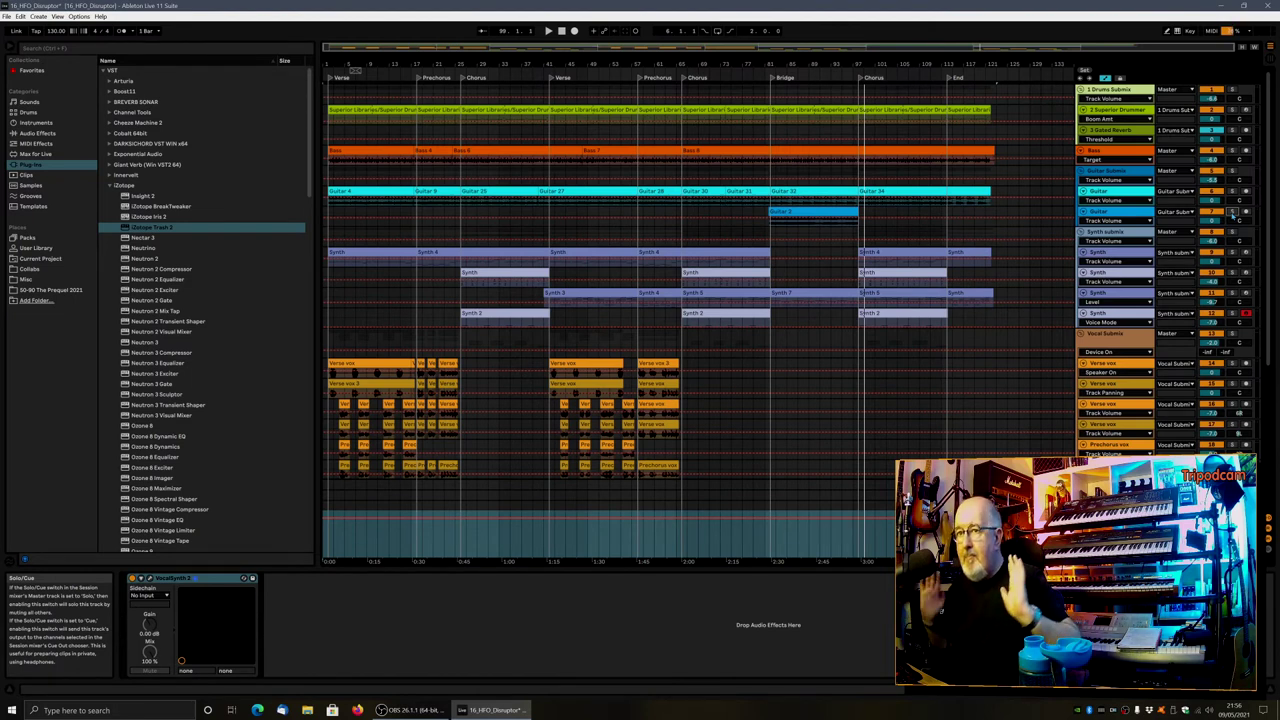
{"action": "left_click", "coordinate": [986, 145]}
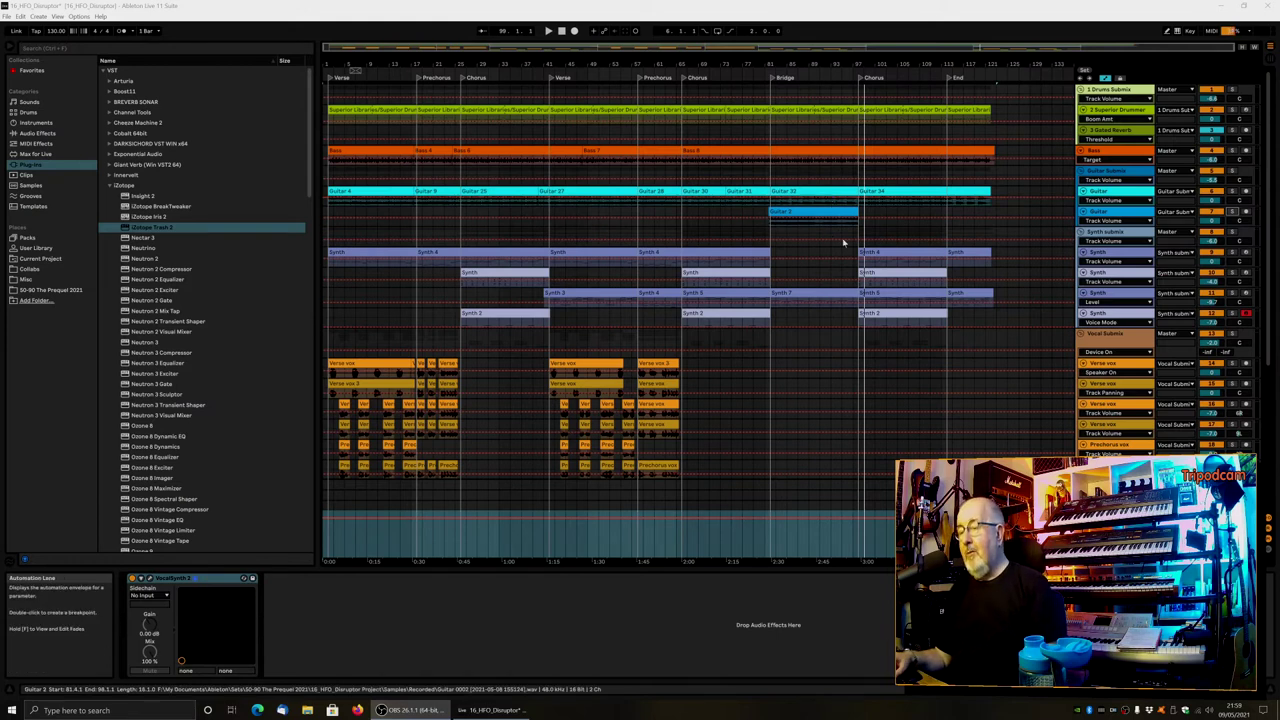
{"action": "left_click", "coordinate": [771, 190]}
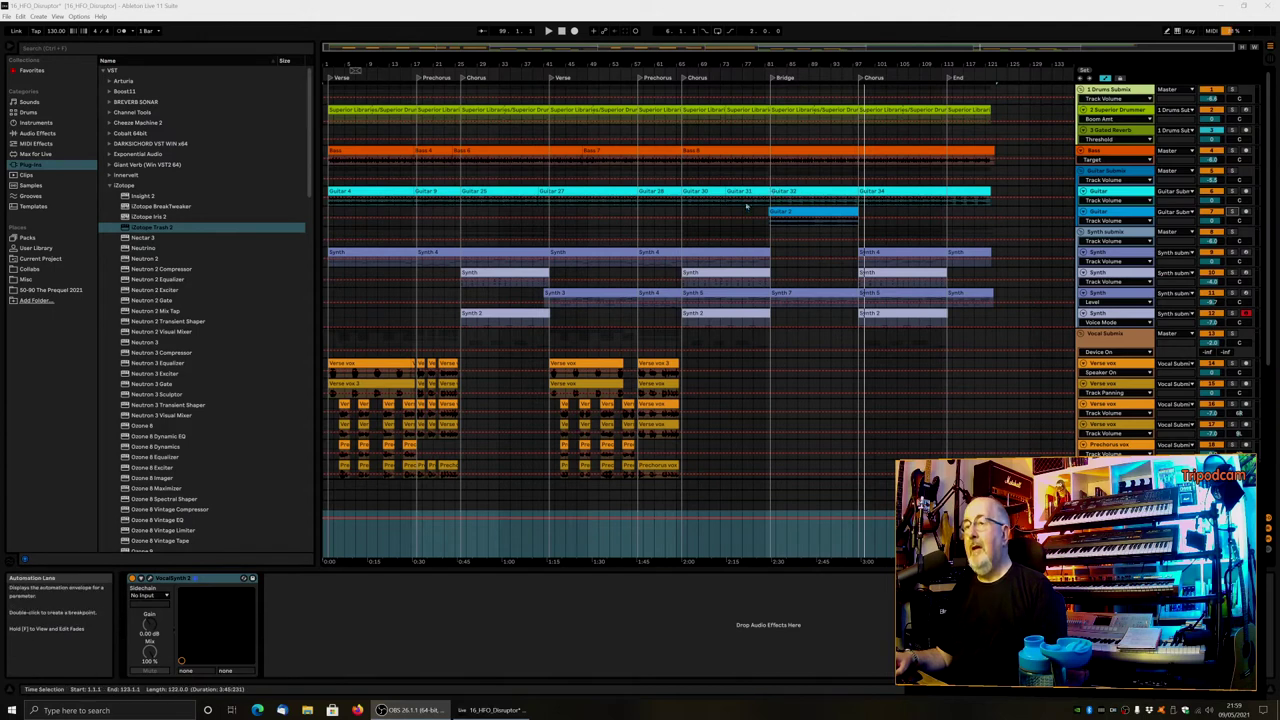
{"action": "scroll", "coordinate": [741, 207], "scroll_direction": "down", "scroll_amount": 4}
{"action": "scroll", "coordinate": [741, 207], "scroll_direction": "down", "scroll_amount": 4}
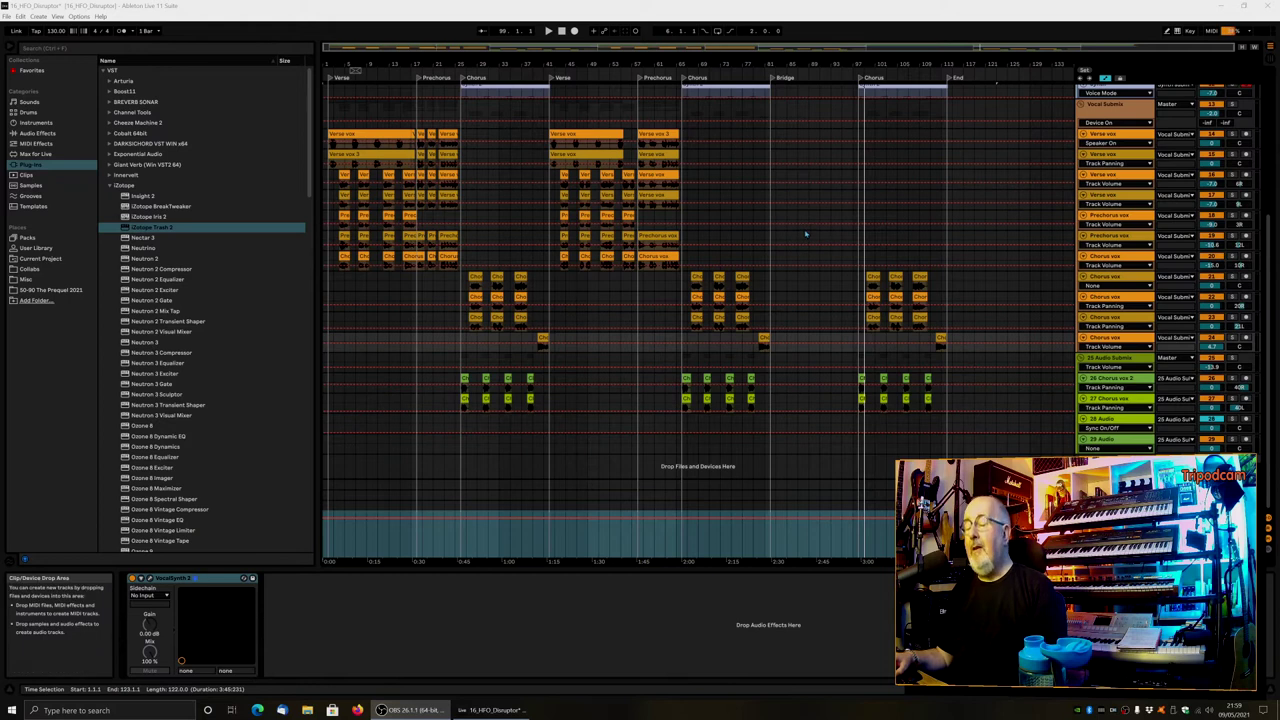
{"action": "left_click_drag", "start_coordinate": [896, 245], "coordinate": [920, 206]}
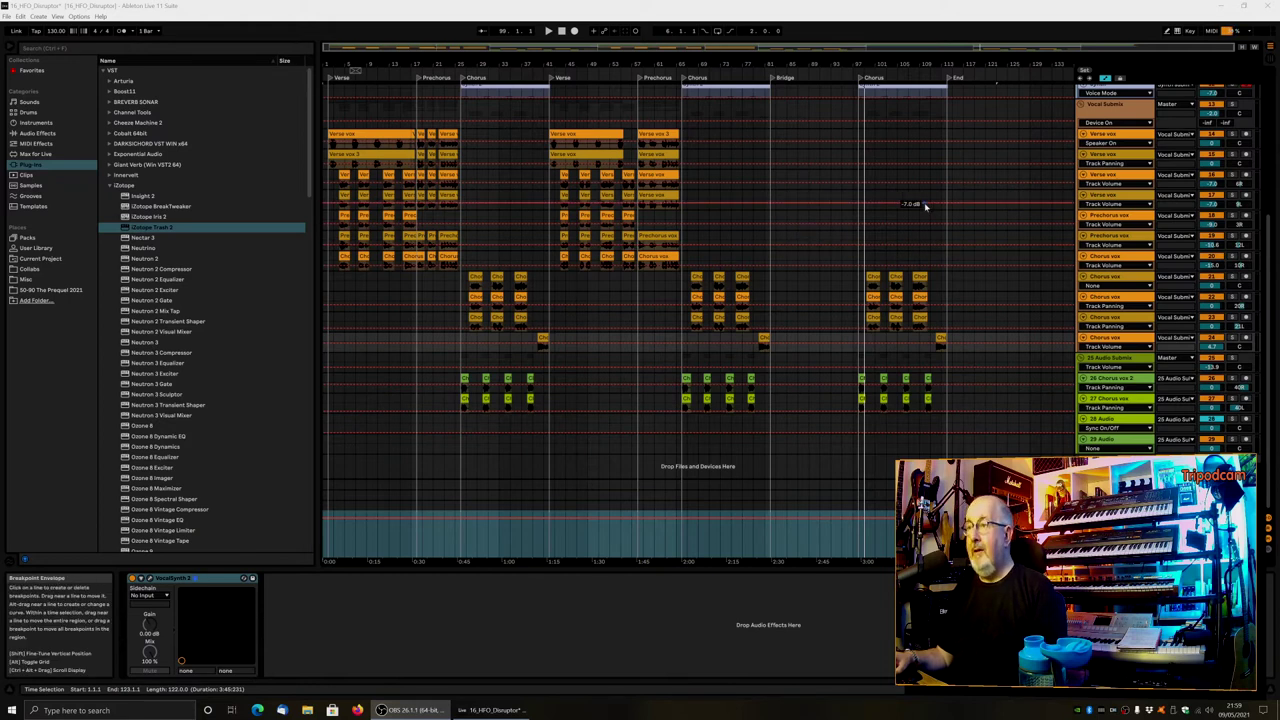